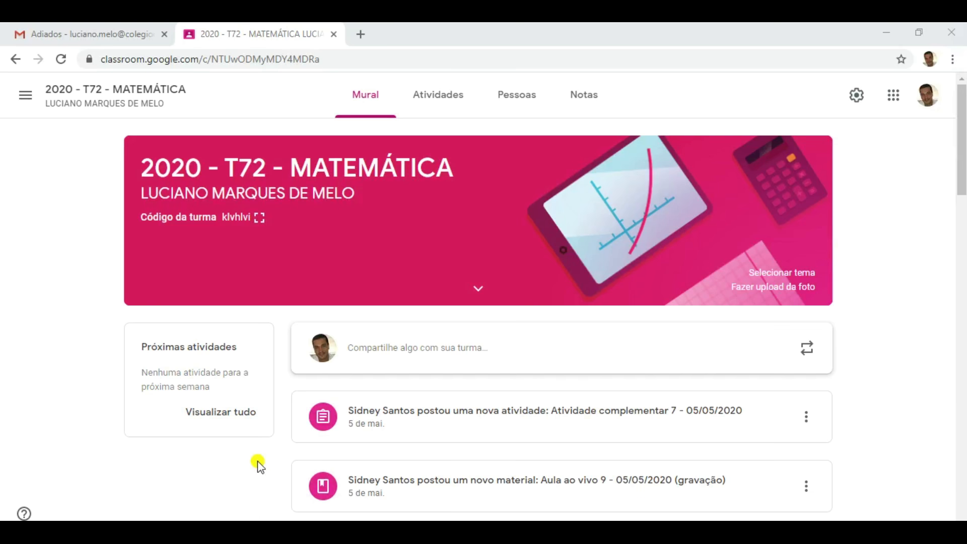
# Step: Switch to Google Sheets (Planilhas) from the Classroom page and create a blank spreadsheet
pyautogui.click(80, 34)
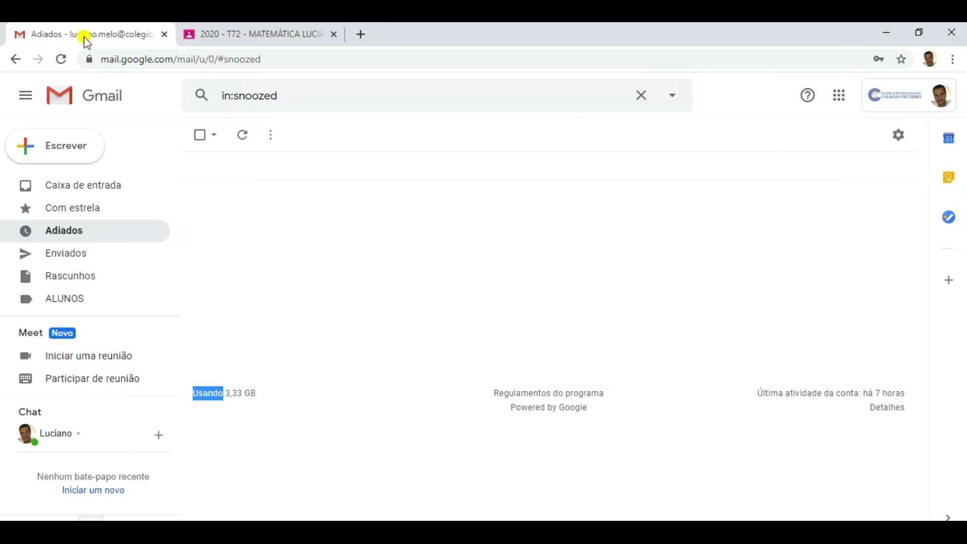
pyautogui.click(257, 35)
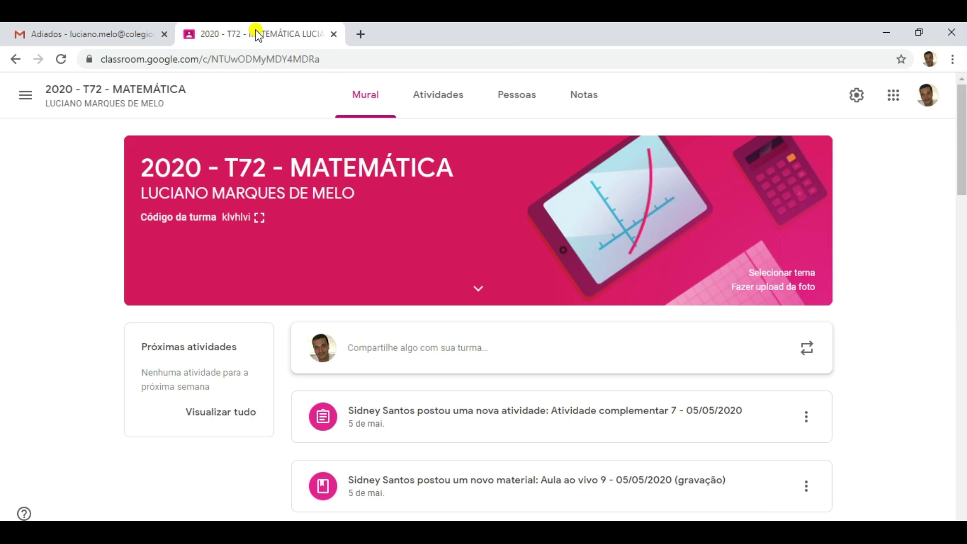
pyautogui.click(894, 104)
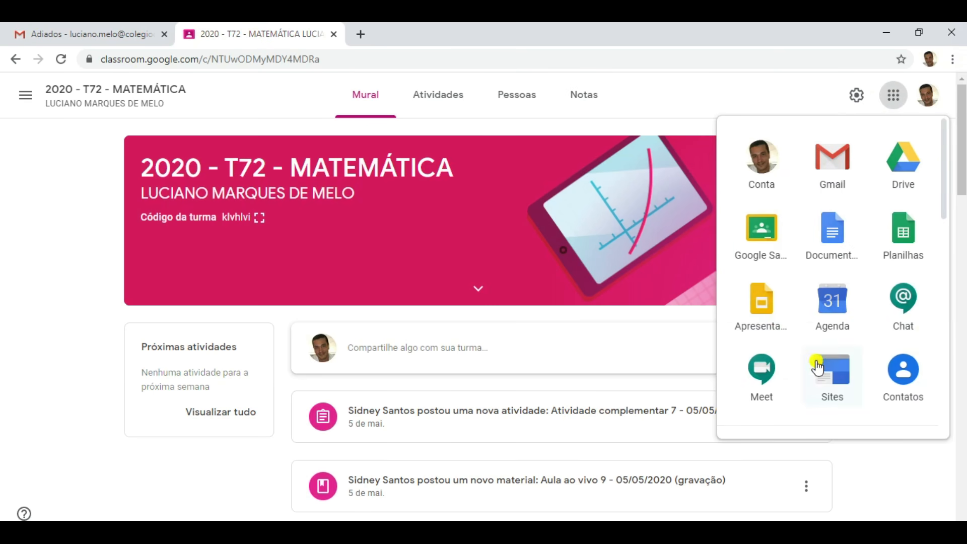
pyautogui.click(915, 247)
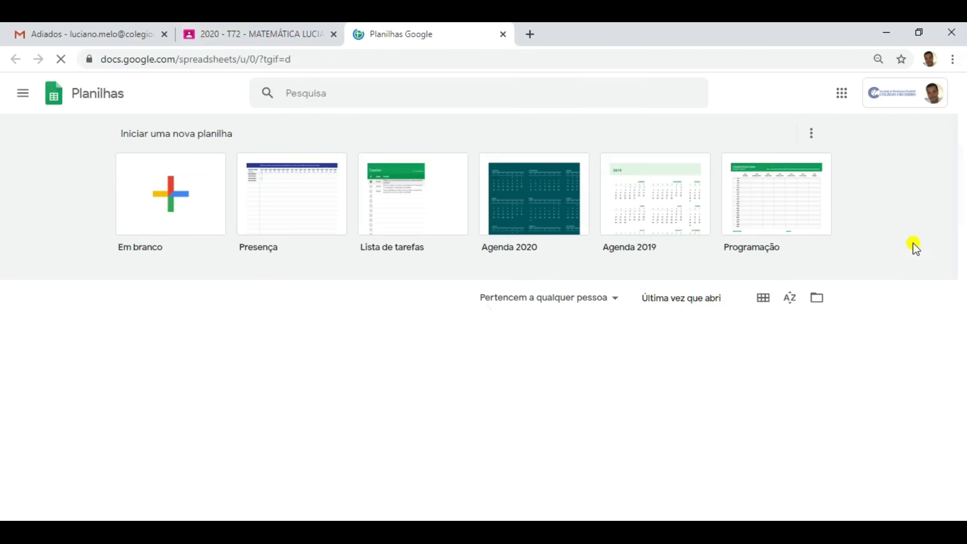
pyautogui.click(215, 225)
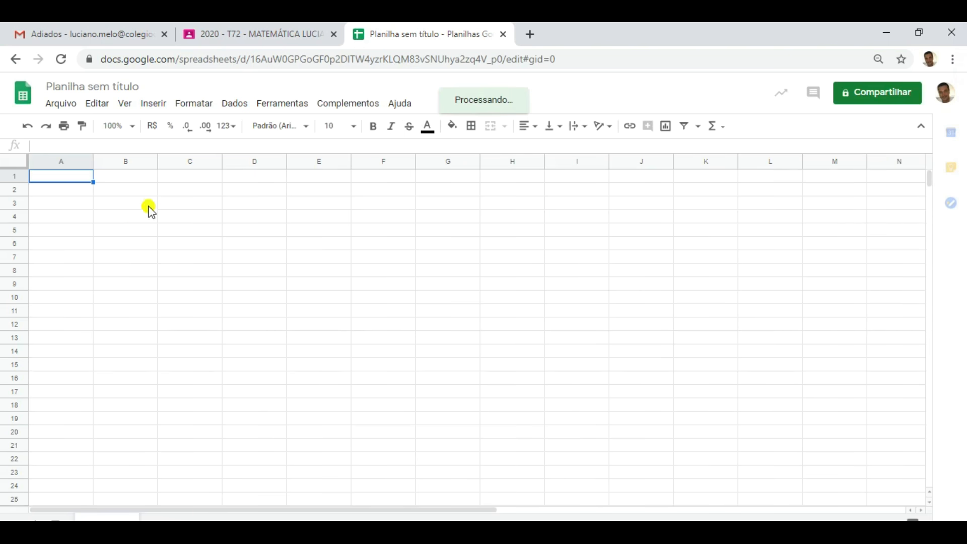
pyautogui.click(121, 190)
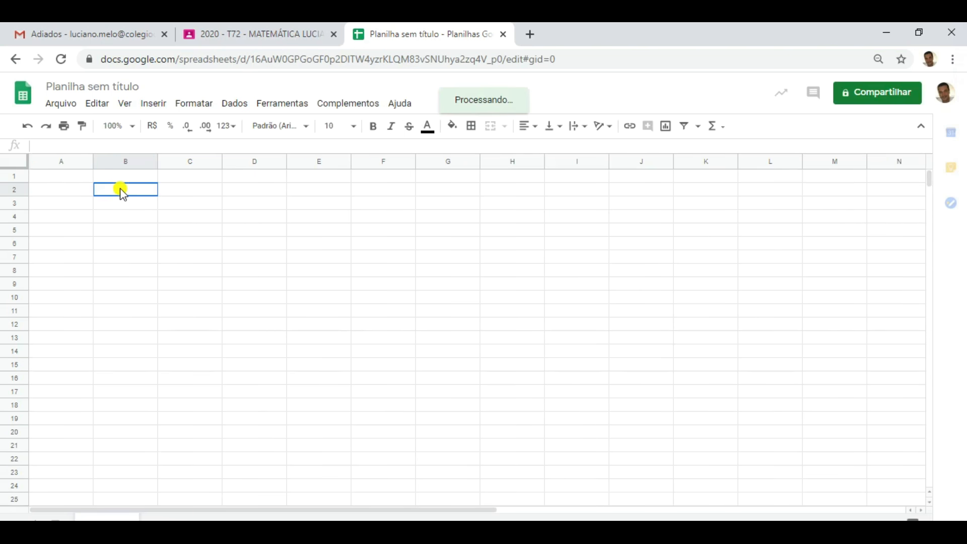
pyautogui.click(75, 180)
pyautogui.click(195, 259)
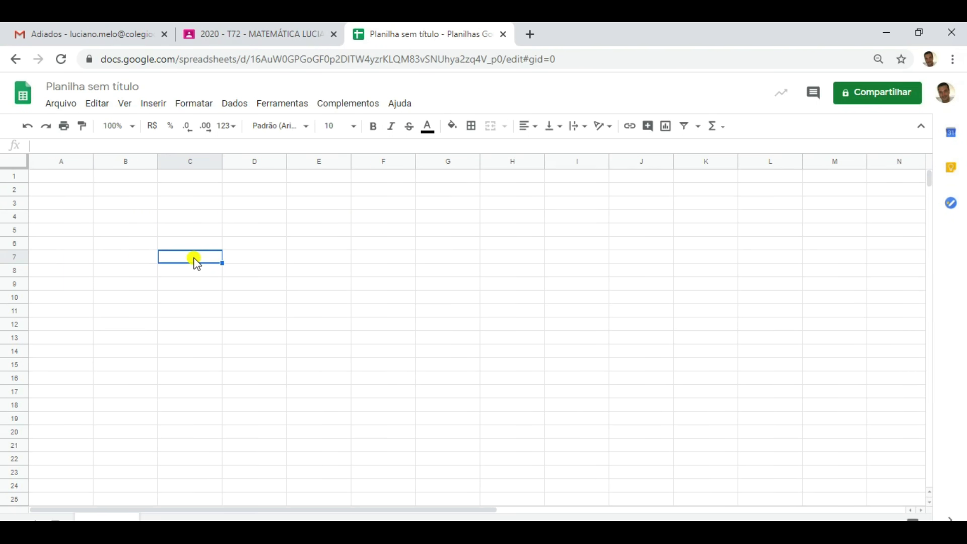
pyautogui.click(280, 286)
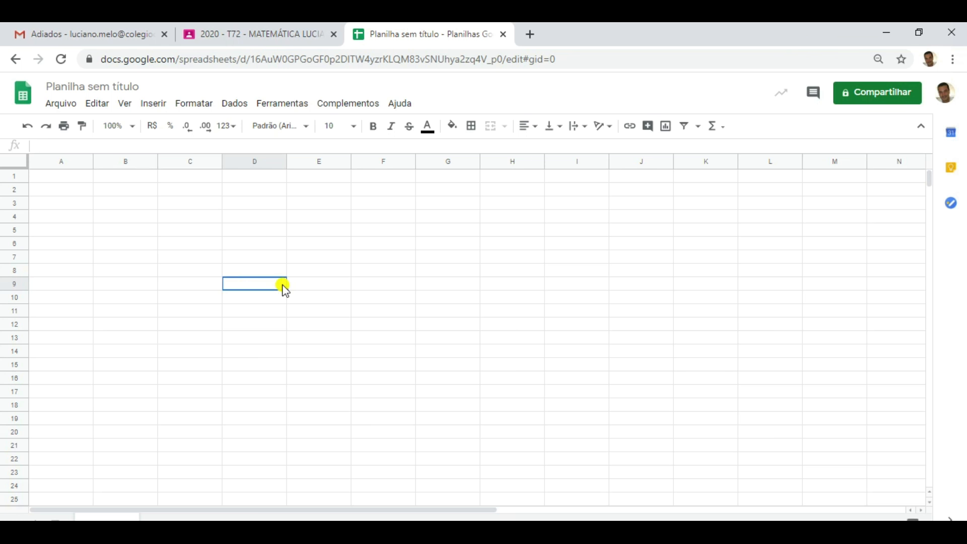
pyautogui.click(74, 181)
pyautogui.click(129, 183)
pyautogui.click(135, 232)
pyautogui.click(70, 231)
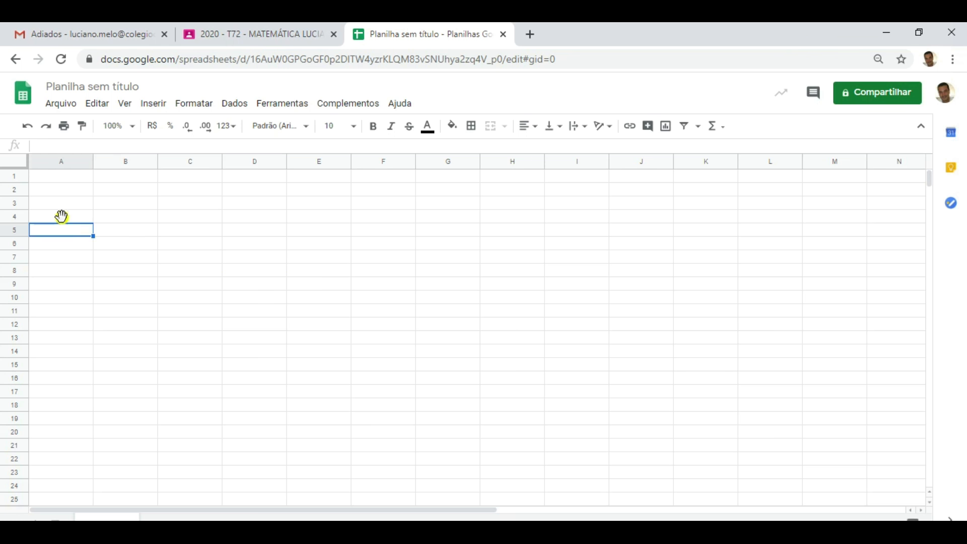
pyautogui.click(61, 181)
pyautogui.click(118, 179)
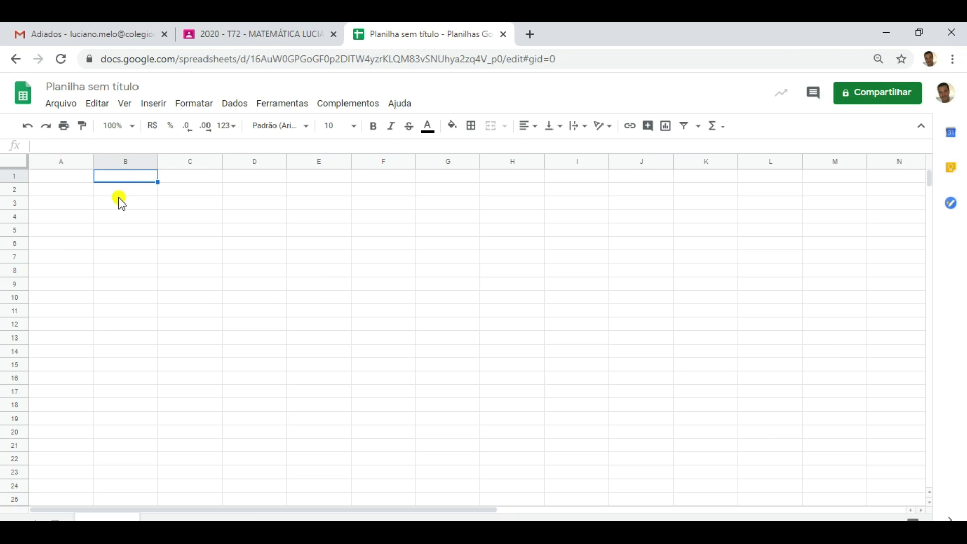
# Step: Paste the copied Série B 2017 classification table image, shrink it and place it over about columns I to N, rows 2 to 16
pyautogui.click(72, 182)
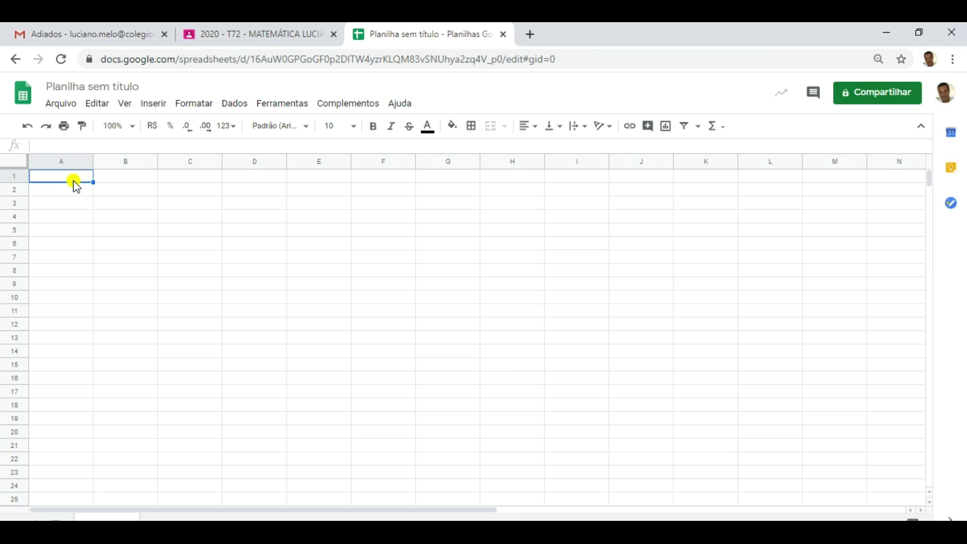
pyautogui.hotkey('ctrl', 'v')
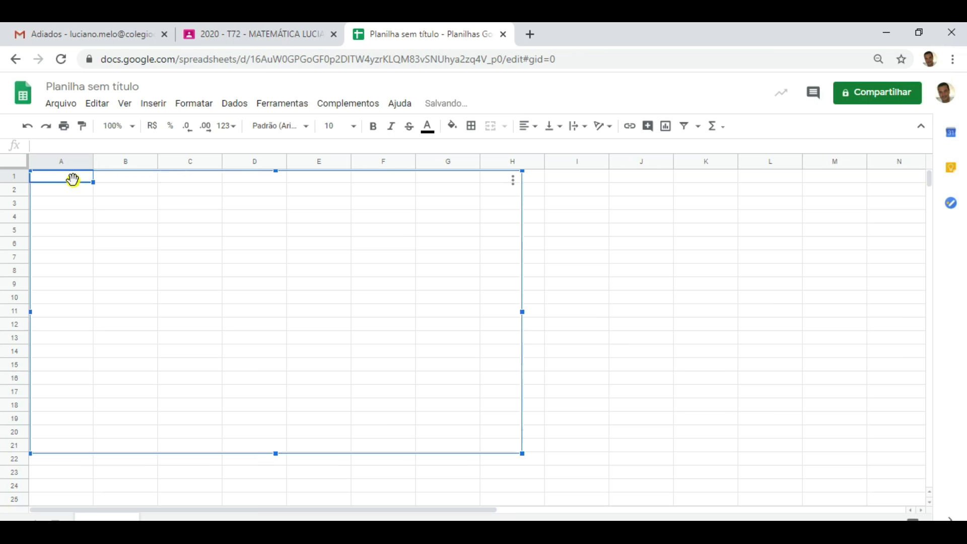
pyautogui.moveTo(239, 247); pyautogui.dragTo(615, 275)
pyautogui.moveTo(404, 199); pyautogui.dragTo(603, 285)
pyautogui.moveTo(660, 364); pyautogui.dragTo(673, 259)
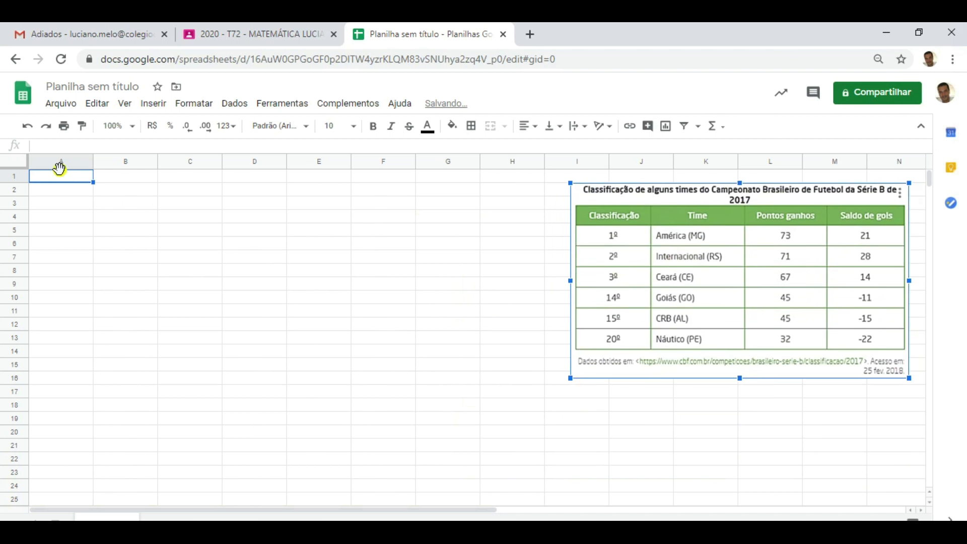
# Step: Enter the column headers "TIMES" in A1 and "Pontos Ganhos" in B1
pyautogui.click(66, 180)
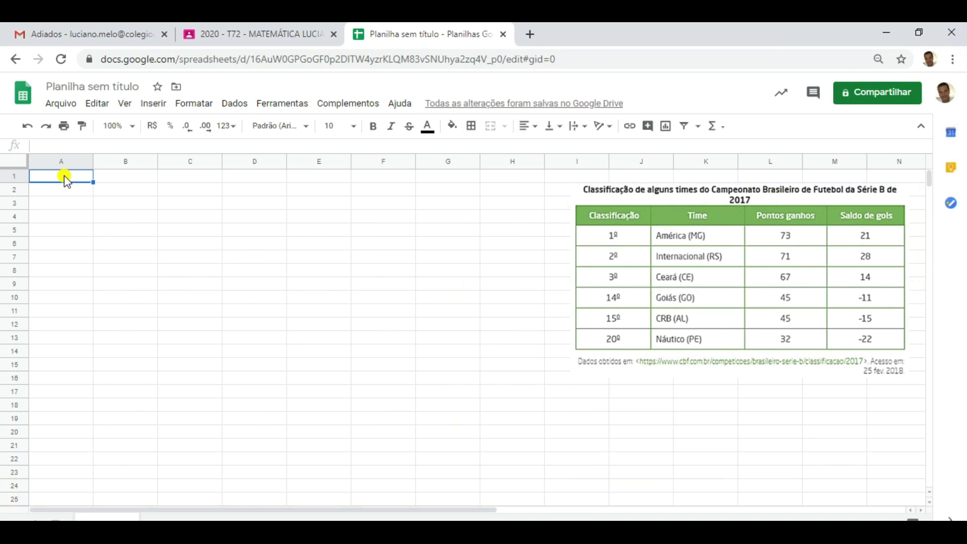
pyautogui.write('TIMES')
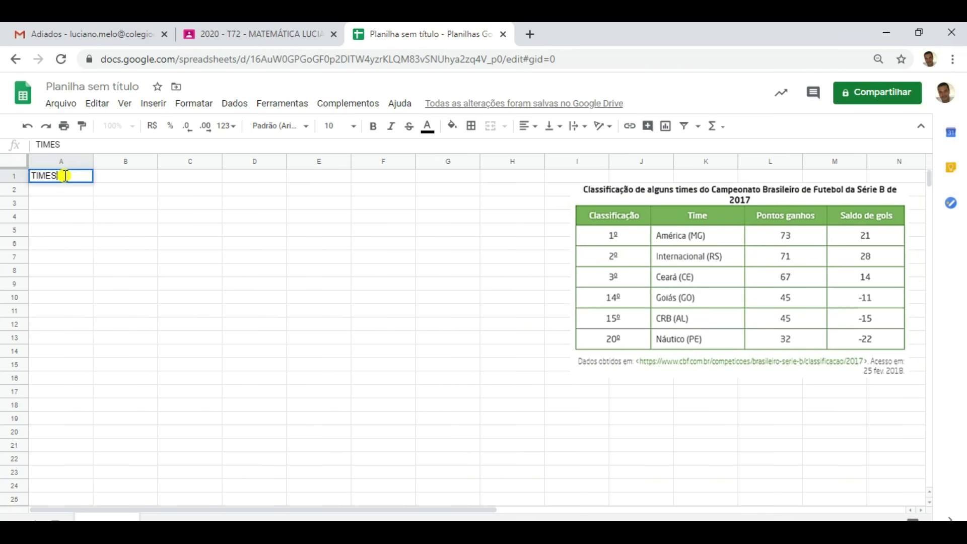
pyautogui.click(123, 179)
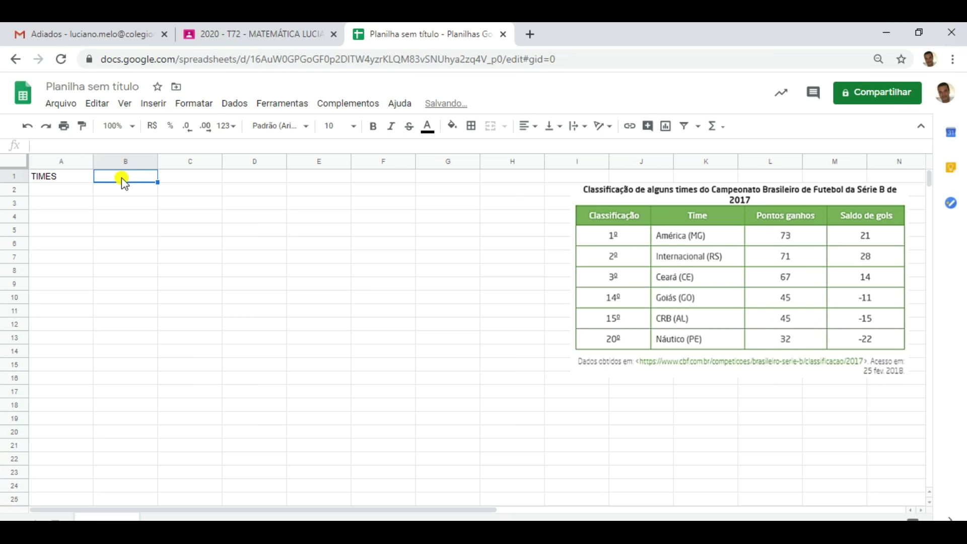
pyautogui.write('Pontos Ganhos')
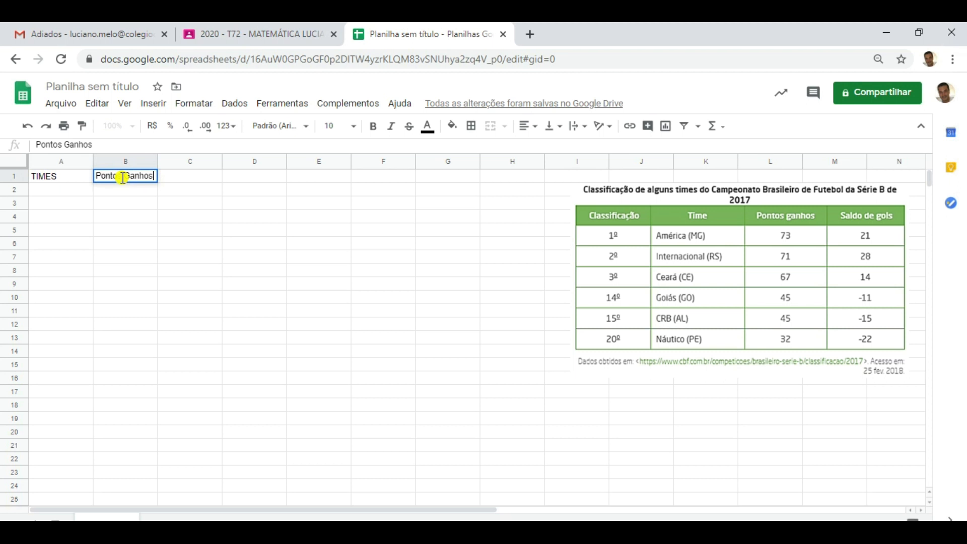
pyautogui.click(133, 227)
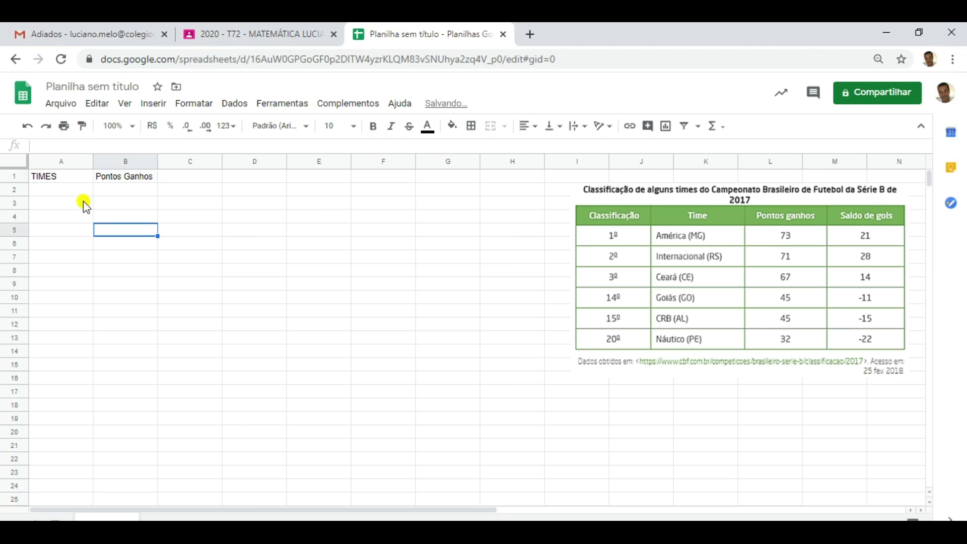
pyautogui.click(61, 181)
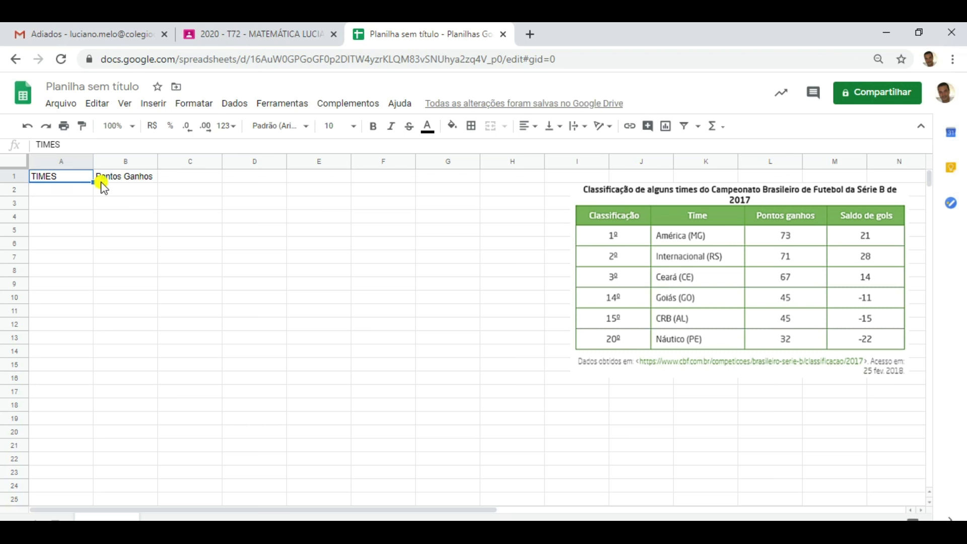
pyautogui.click(120, 180)
# Step: Fill rows 2 and 3 with América (MG), 73 points, and Internacional (RS), 71 points
pyautogui.click(65, 193)
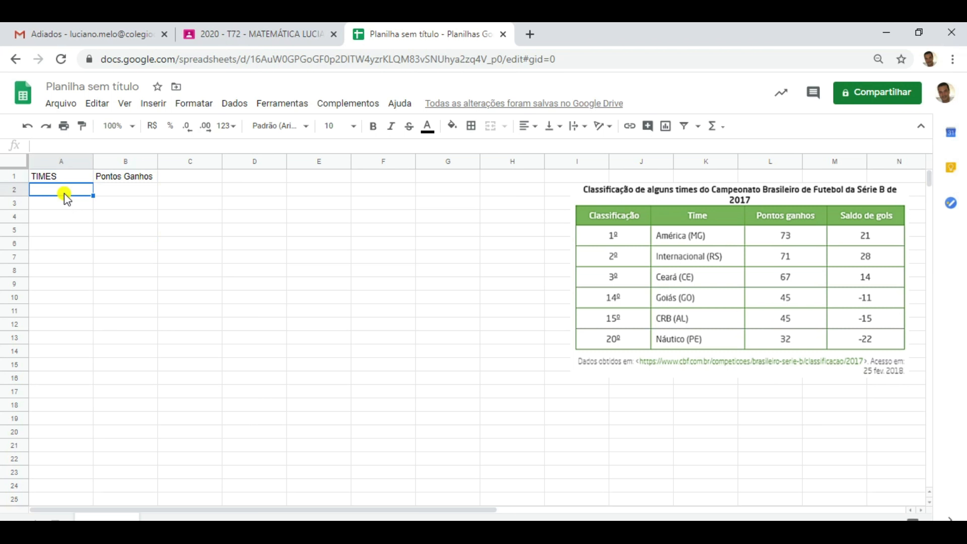
pyautogui.write('América (MG)')
pyautogui.press('Tab')
pyautogui.write('73')
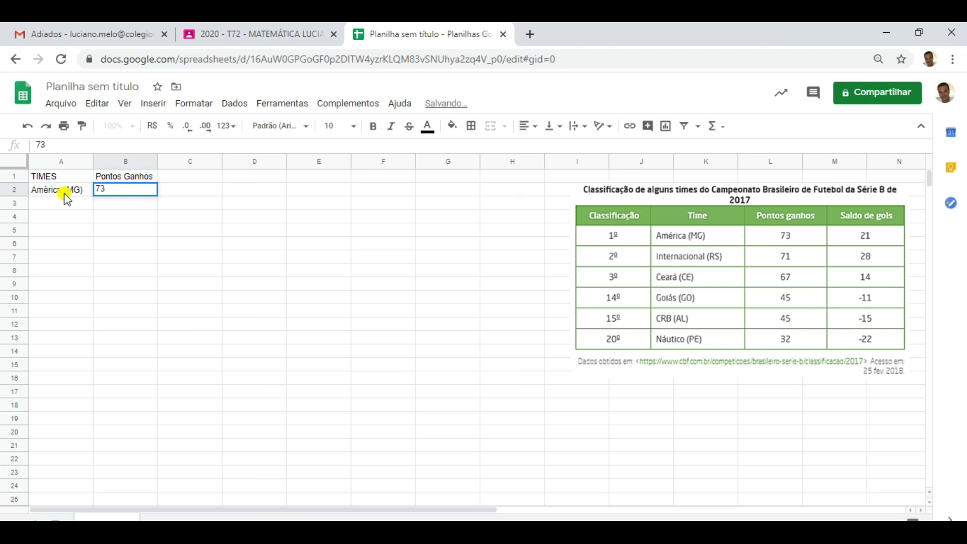
pyautogui.press('Return')
pyautogui.write('Internacional (RS)')
pyautogui.press('Tab')
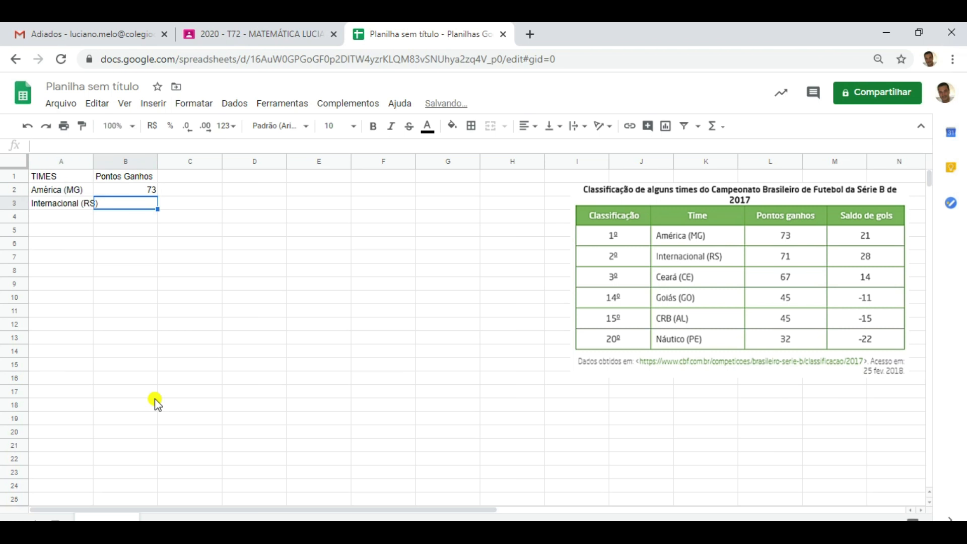
pyautogui.write('71')
pyautogui.press('Return')
# Step: Fill rows 4 and 5 with Ceará (CE), 67 points, and Goiás (GO), 45 points
pyautogui.write('Ce')
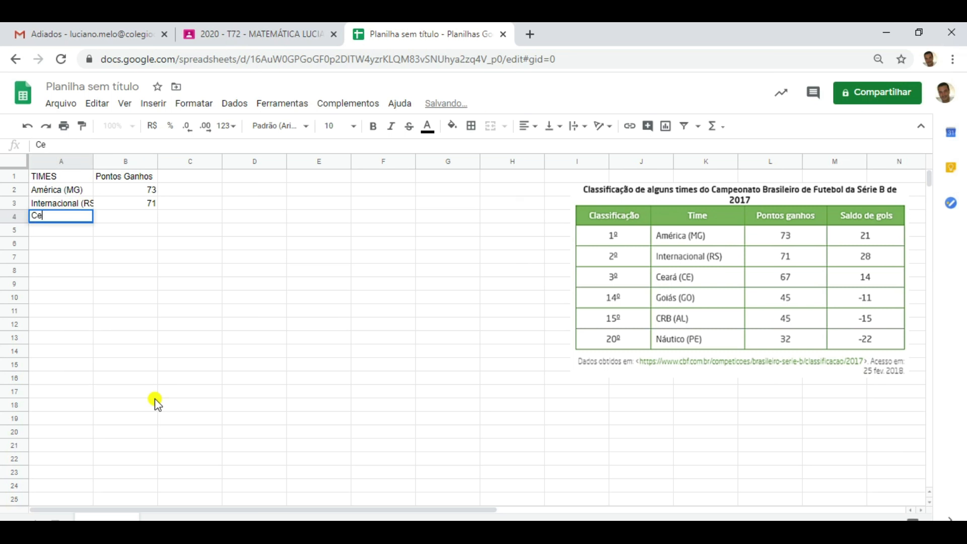
pyautogui.write('ará (CE)')
pyautogui.press('Tab')
pyautogui.write('67')
pyautogui.press('Return')
pyautogui.write('Go')
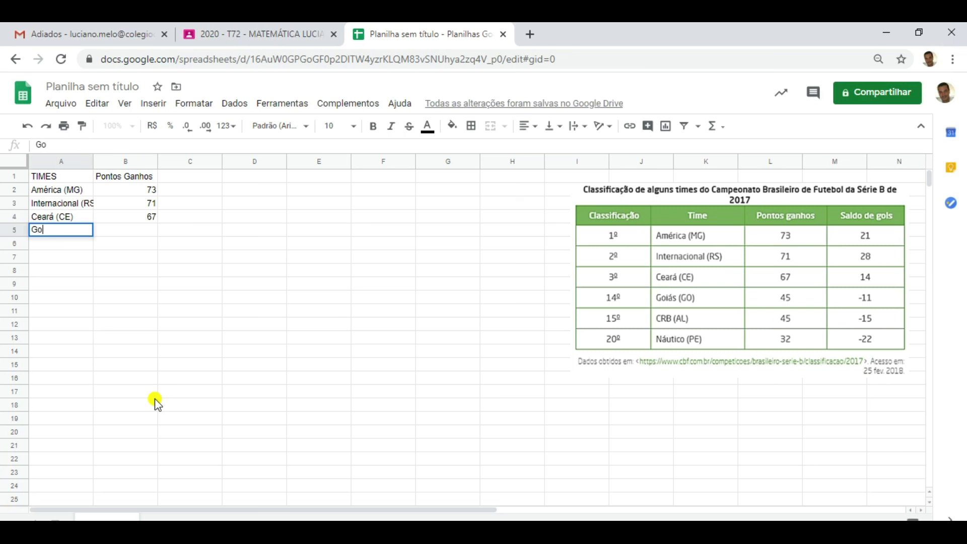
pyautogui.write('iás (GO)')
pyautogui.press('Tab')
pyautogui.write('45')
pyautogui.press('Return')
# Step: Fill rows 6 and 7 with CRB (AL), 45 points, and Náutico (PE), 32 points
pyautogui.write('CRB (AL)')
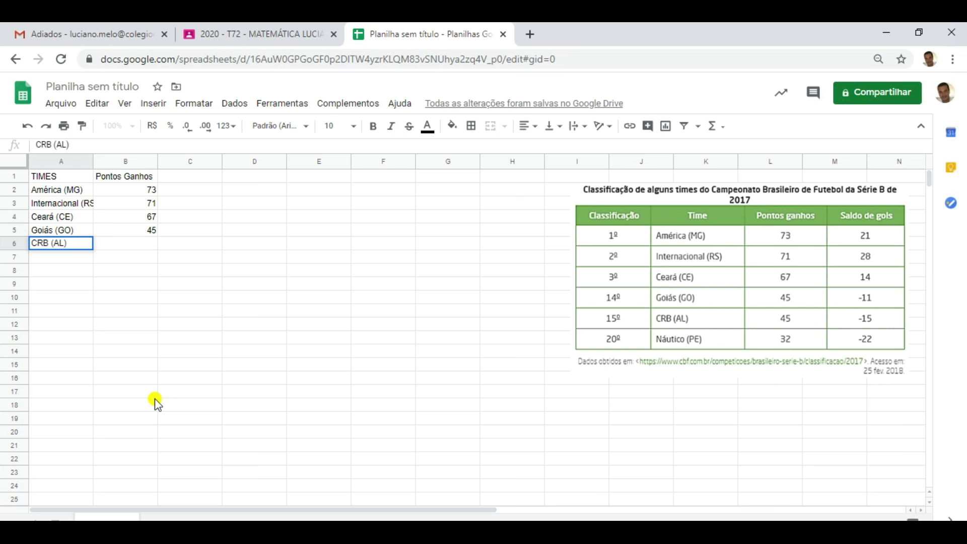
pyautogui.press('Tab')
pyautogui.write('45')
pyautogui.press('Return')
pyautogui.write('Náutico (PE)')
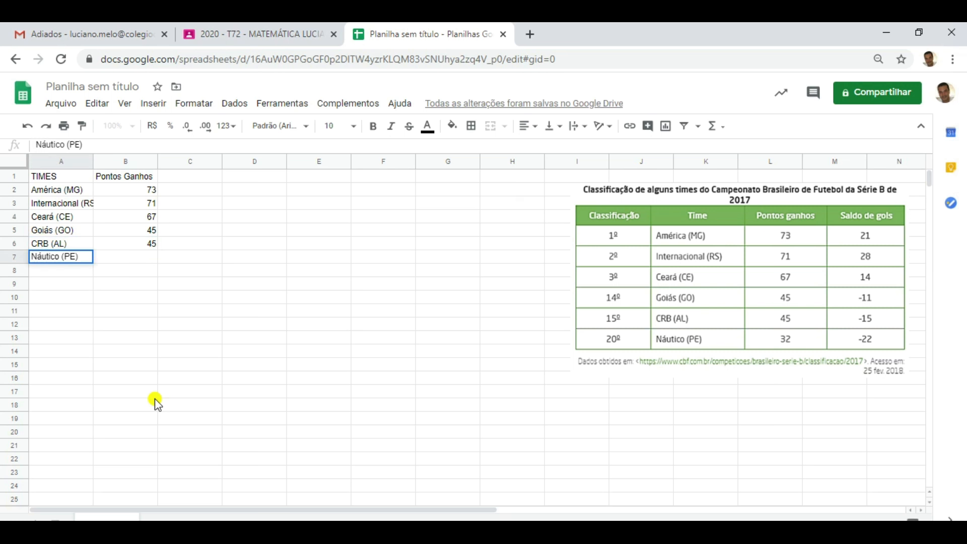
pyautogui.press('Tab')
pyautogui.write('32')
pyautogui.press('Tab')
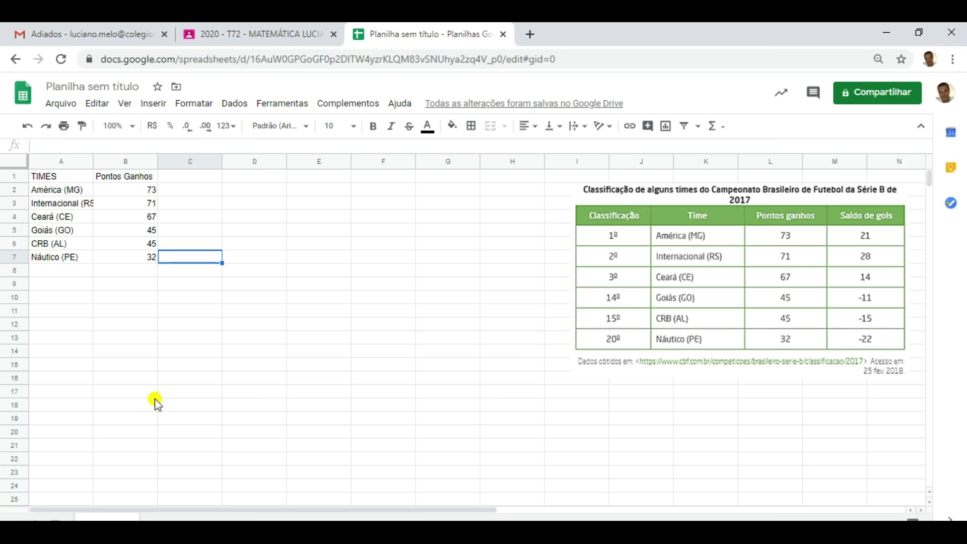
pyautogui.click(155, 396)
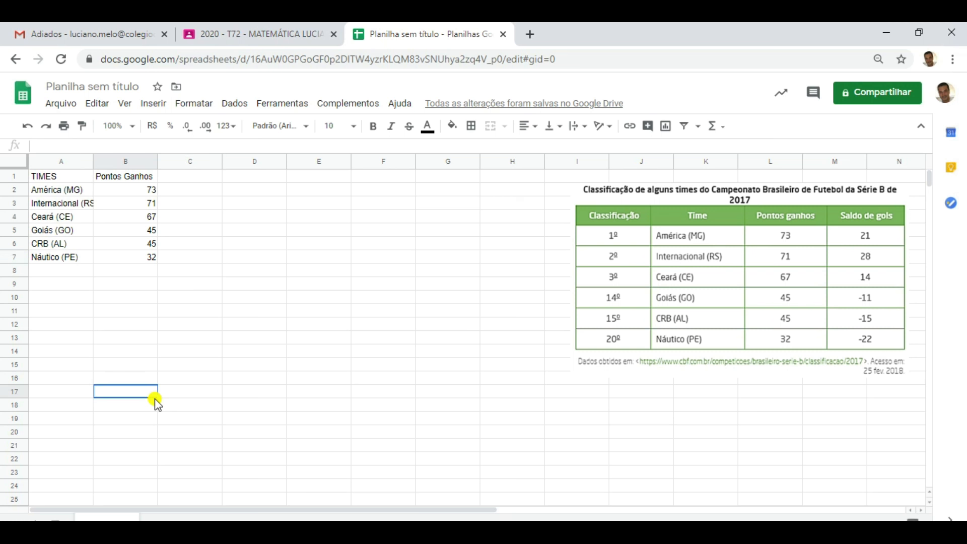
pyautogui.click(52, 178)
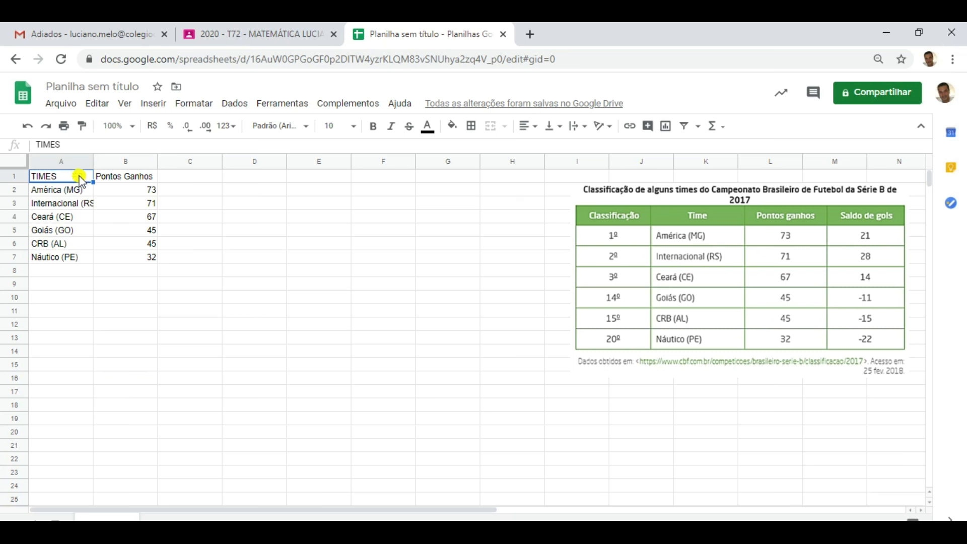
pyautogui.click(129, 177)
pyautogui.click(69, 181)
pyautogui.click(187, 285)
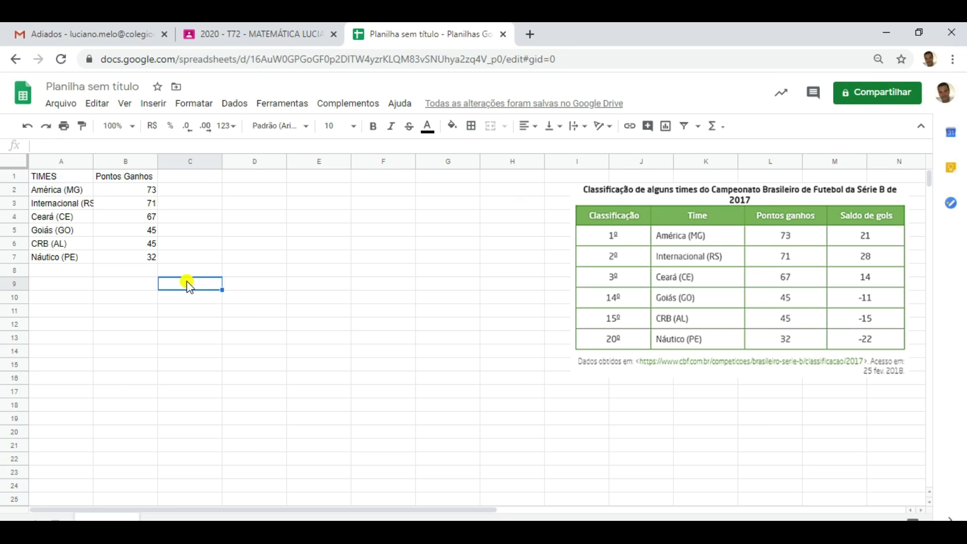
pyautogui.click(67, 181)
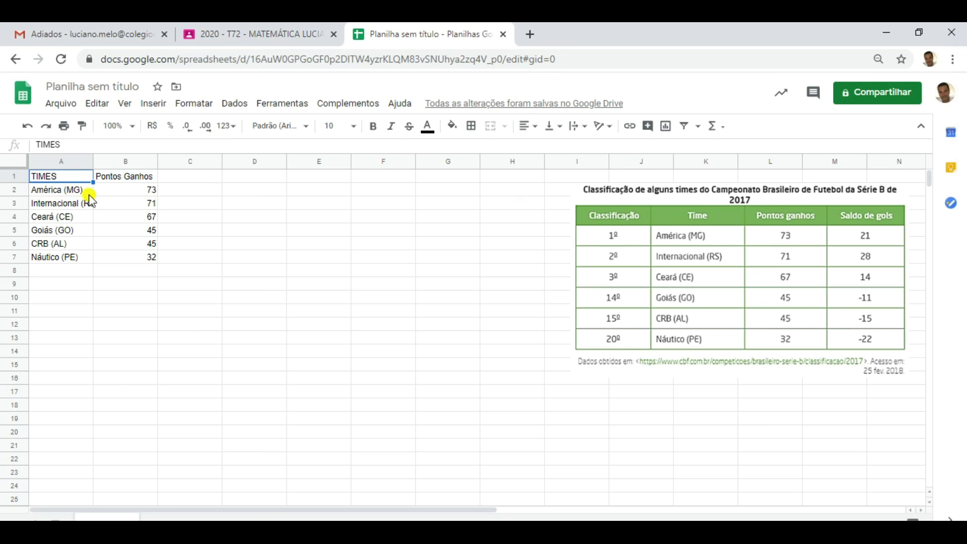
pyautogui.keyDown('shift'); pyautogui.click(141, 182); pyautogui.keyUp('shift')
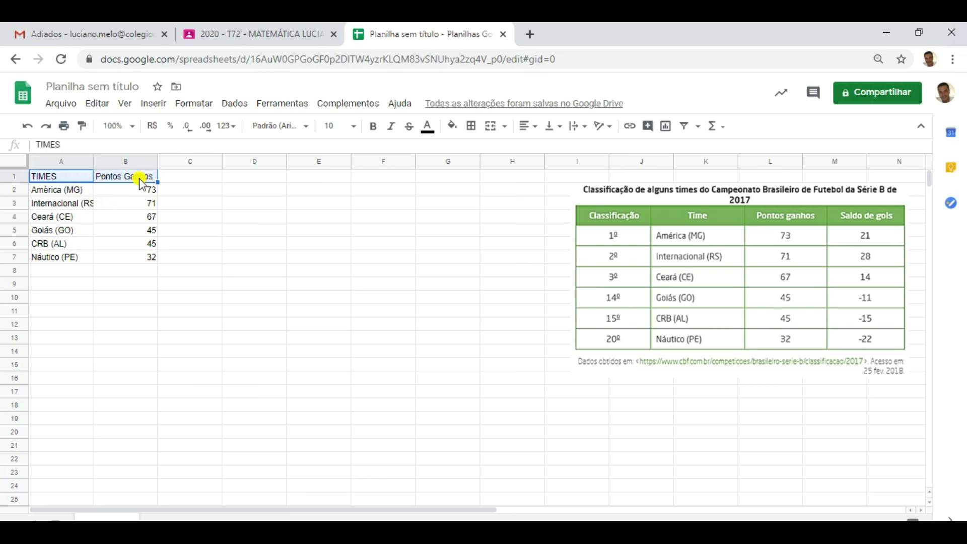
pyautogui.click(112, 321)
pyautogui.click(48, 181)
pyautogui.keyDown('shift'); pyautogui.click(118, 180); pyautogui.keyUp('shift')
pyautogui.click(114, 274)
pyautogui.click(55, 178)
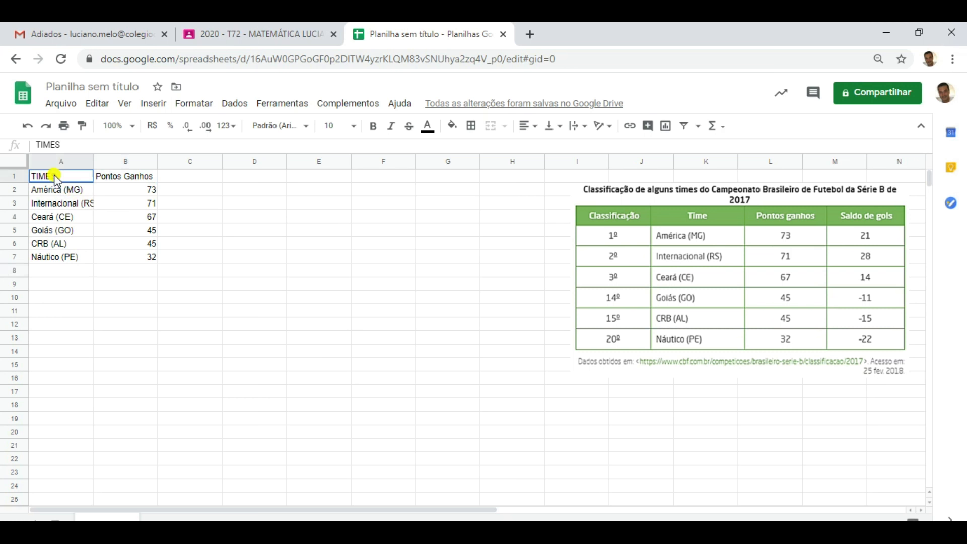
pyautogui.keyDown('shift'); pyautogui.click(110, 181); pyautogui.keyUp('shift')
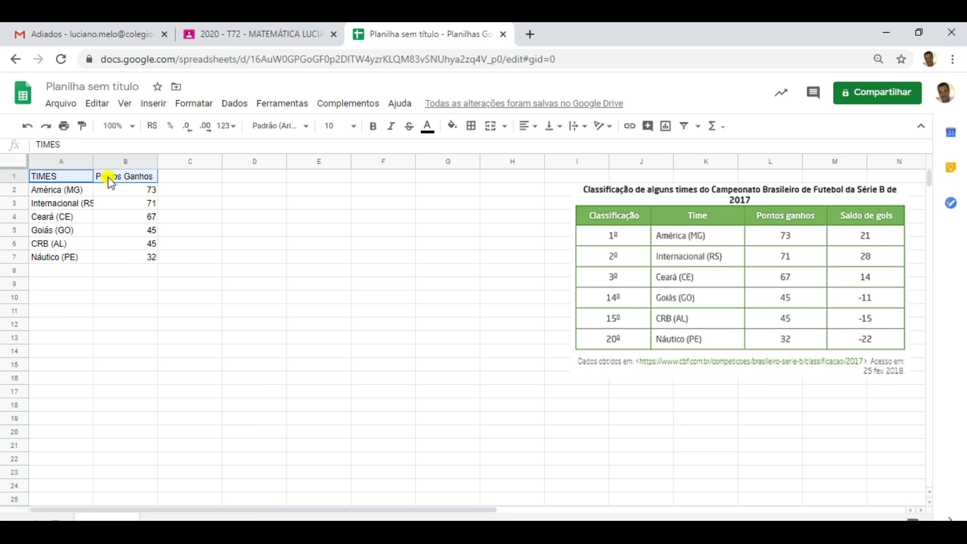
pyautogui.moveTo(111, 176); pyautogui.dragTo(86, 180)
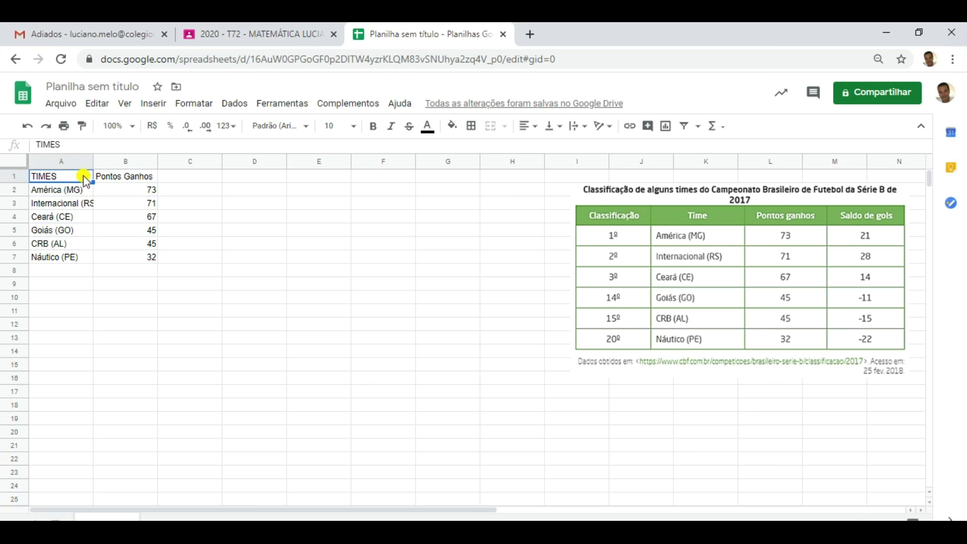
# Step: Center the header cells "TIMES" and "Pontos Ganhos" in A1:B1 horizontally
pyautogui.moveTo(86, 180); pyautogui.dragTo(111, 181)
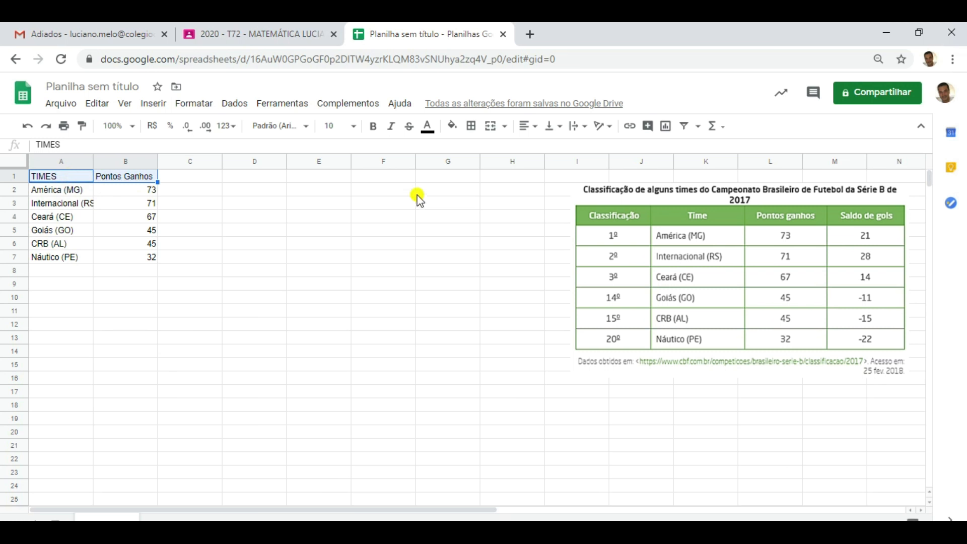
pyautogui.click(534, 132)
pyautogui.click(541, 149)
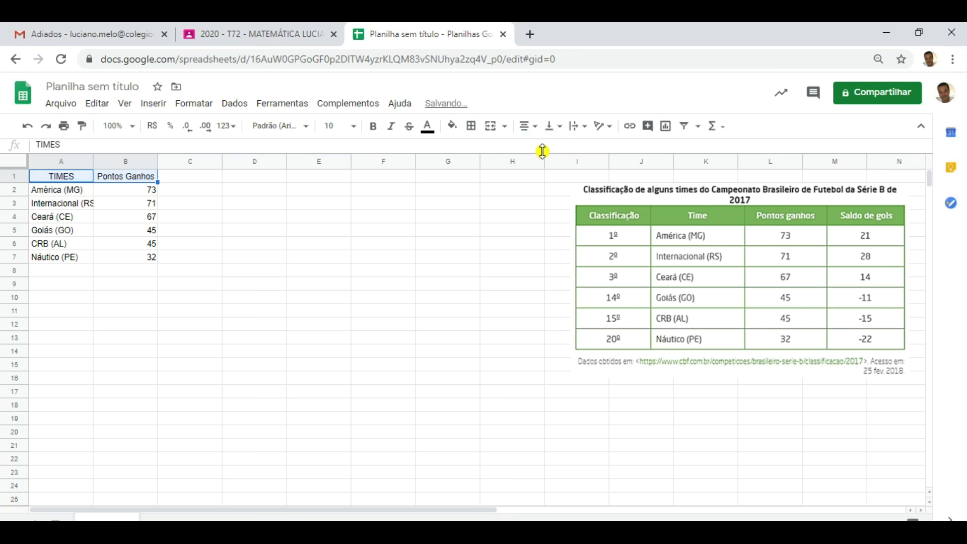
pyautogui.click(194, 417)
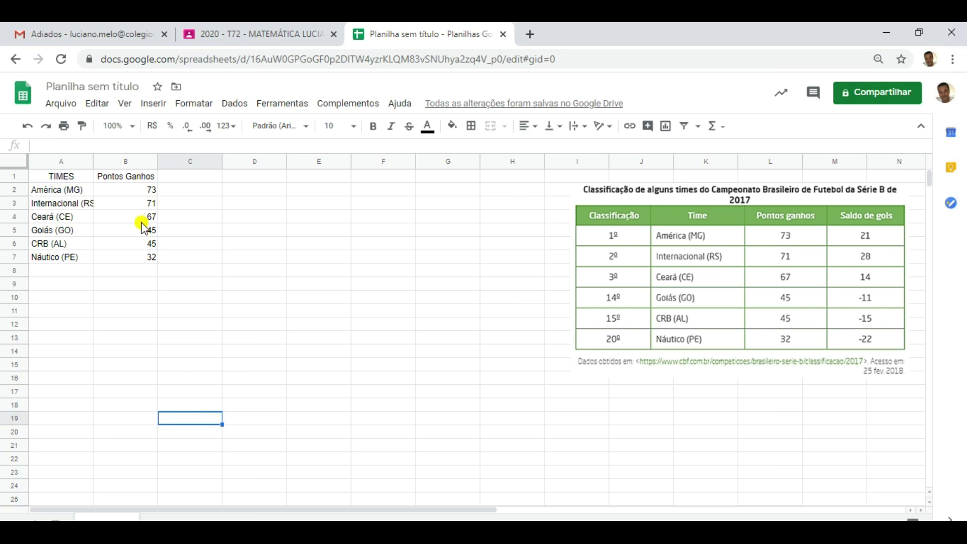
# Step: Center the contents of the whole Pontos Ganhos column B horizontally
pyautogui.click(140, 193)
pyautogui.moveTo(139, 192); pyautogui.dragTo(143, 257)
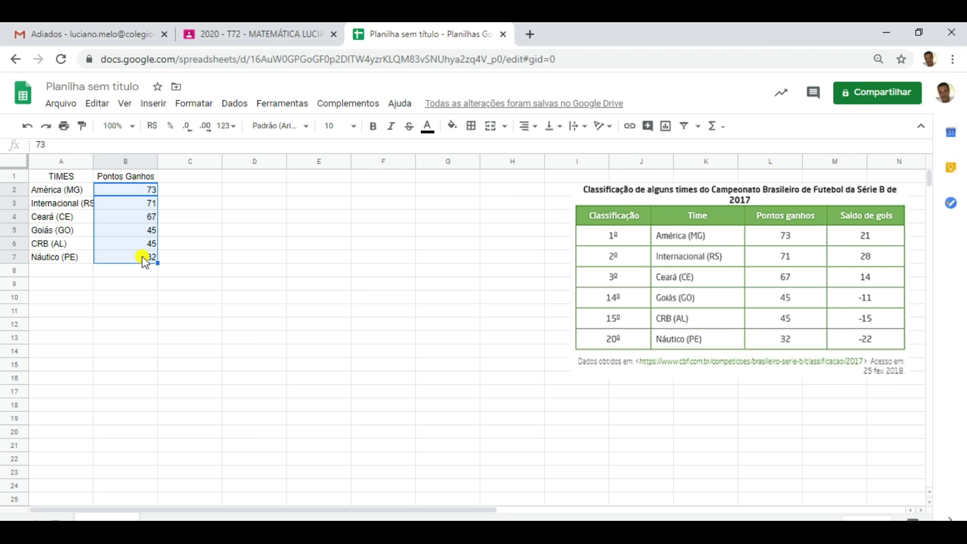
pyautogui.click(137, 162)
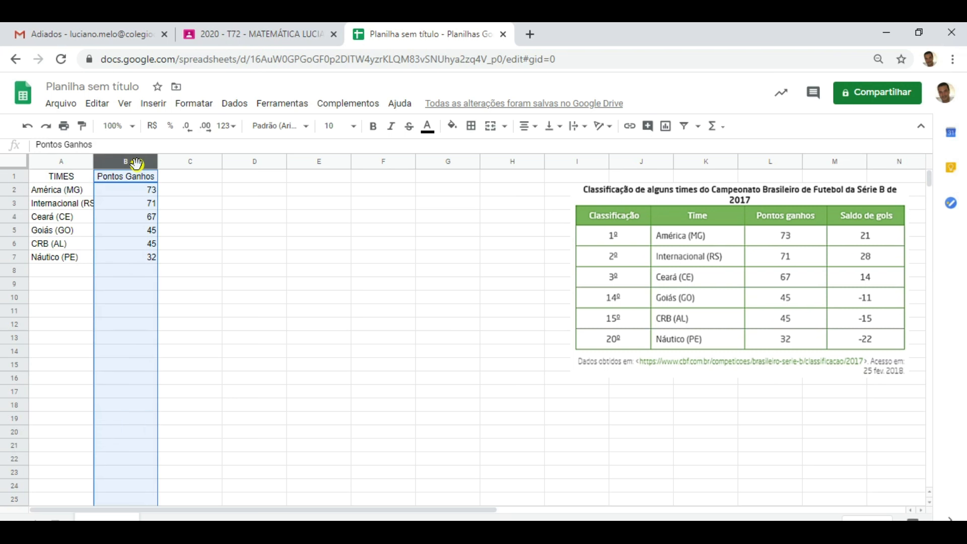
pyautogui.click(216, 245)
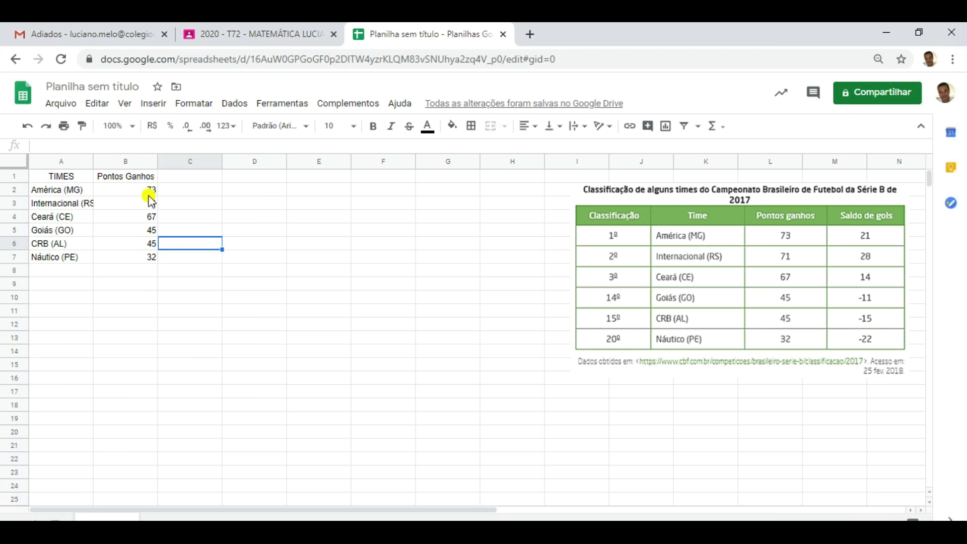
pyautogui.click(134, 162)
pyautogui.click(527, 129)
pyautogui.click(541, 148)
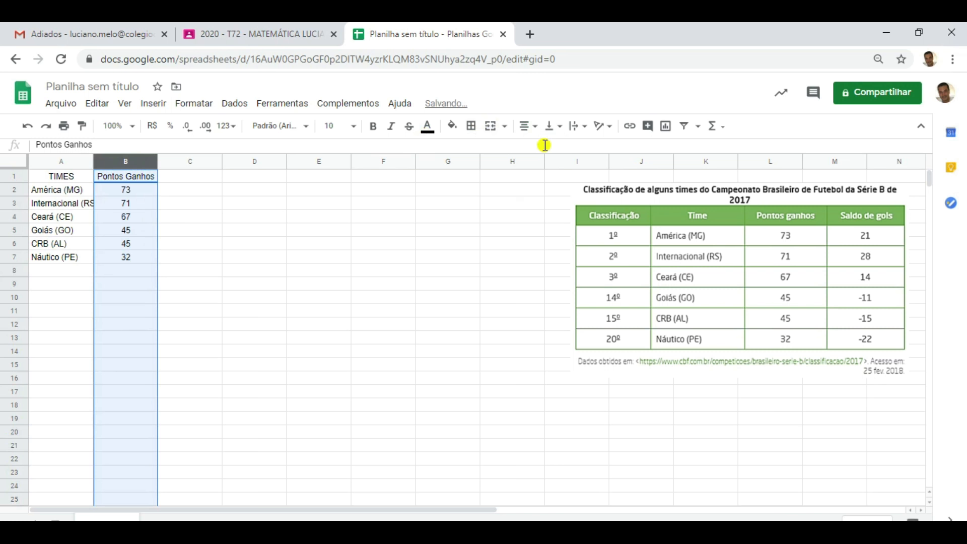
pyautogui.click(398, 259)
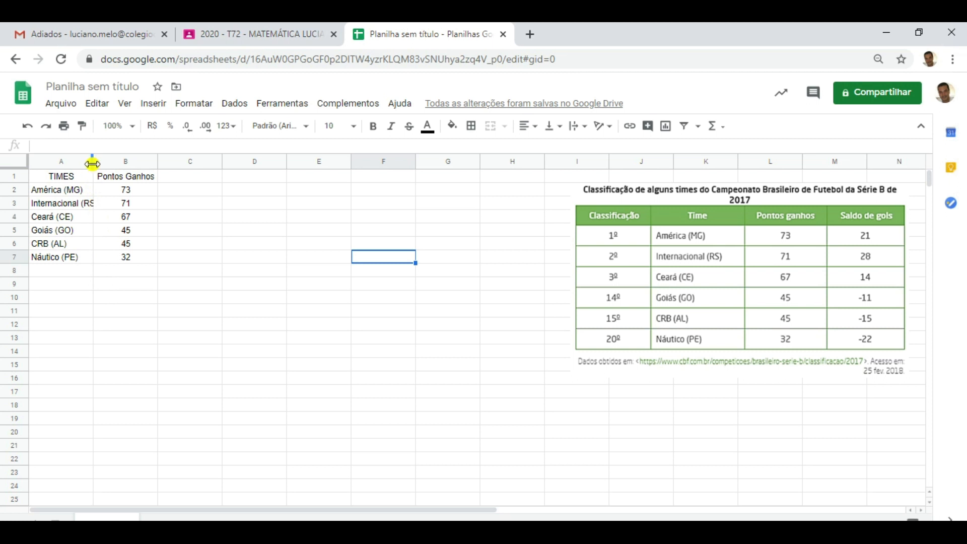
# Step: Widen column A to fit the longest team name and apply all borders to the table A1:B7
pyautogui.moveTo(92, 161)
pyautogui.mouseDown()
pyautogui.moveTo(132, 159)
pyautogui.moveTo(81, 160)
pyautogui.moveTo(104, 161)
pyautogui.mouseUp()
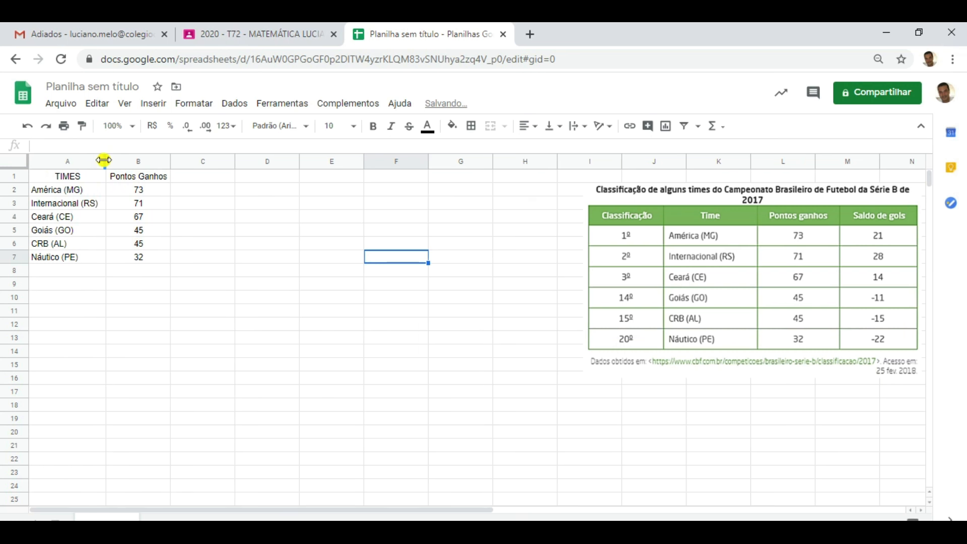
pyautogui.click(138, 343)
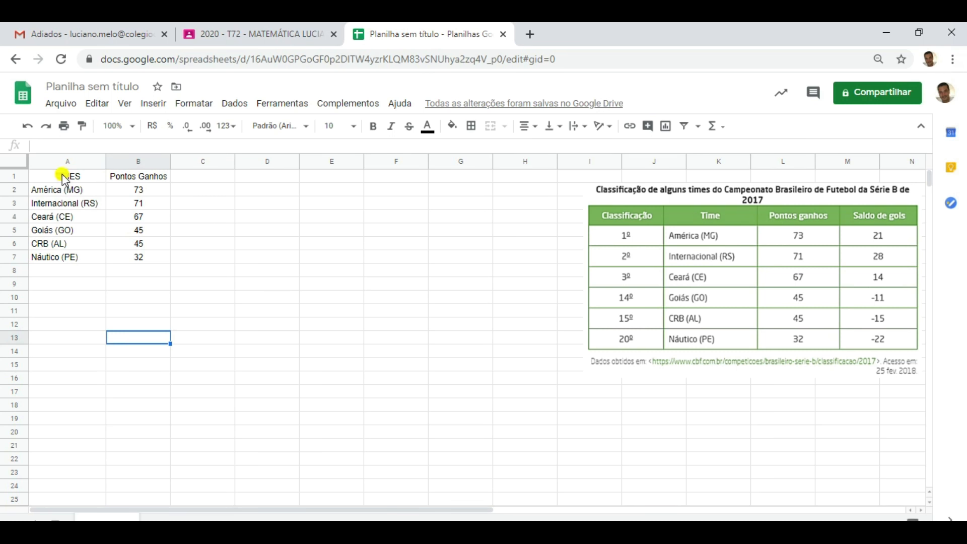
pyautogui.moveTo(50, 177); pyautogui.dragTo(140, 260)
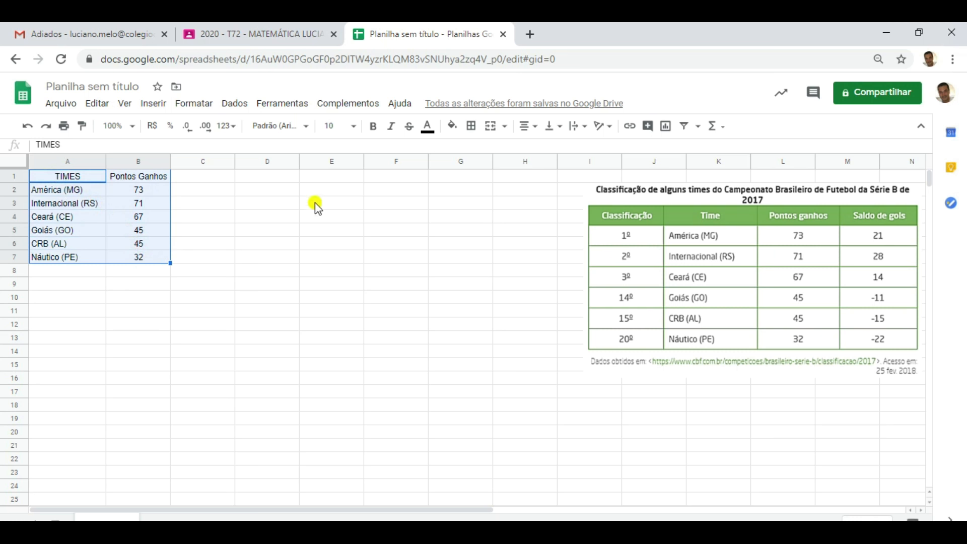
pyautogui.click(469, 128)
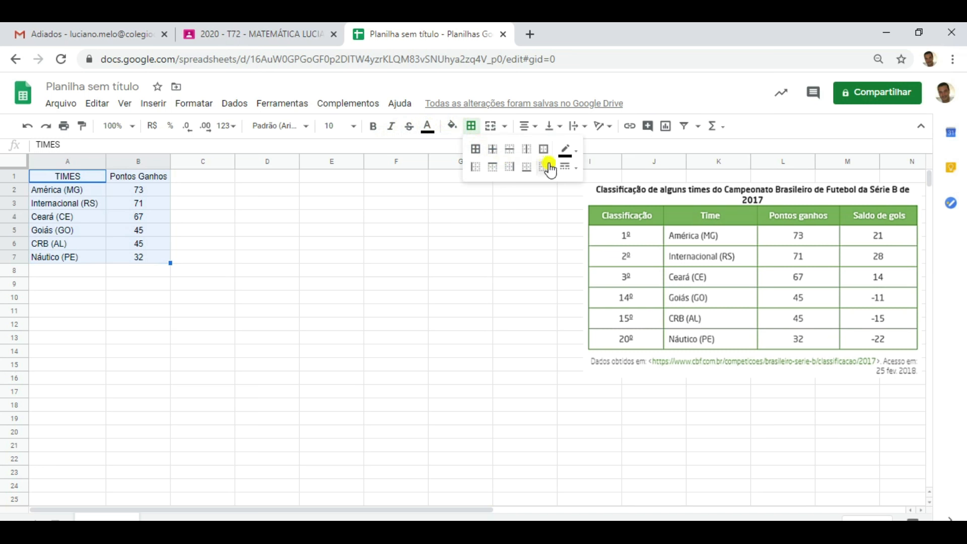
pyautogui.click(477, 151)
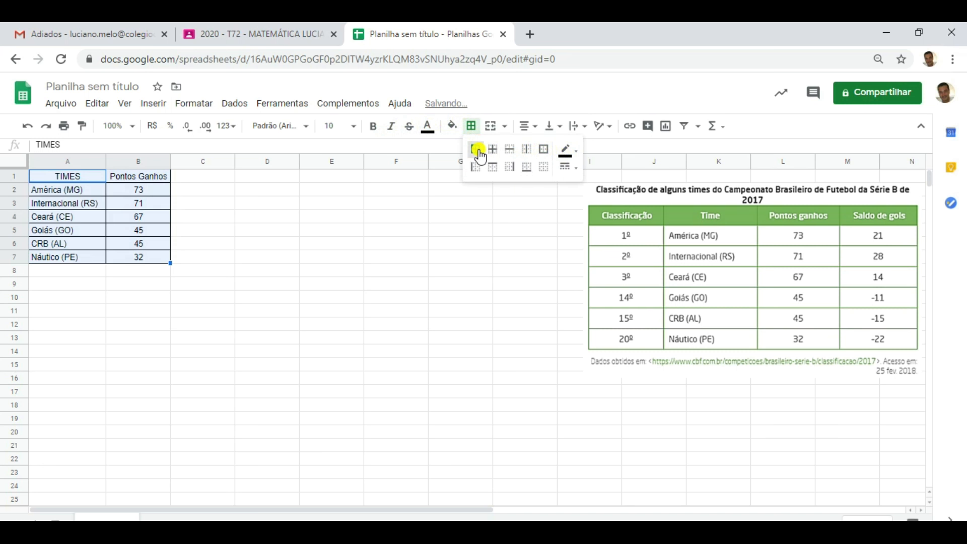
pyautogui.click(224, 298)
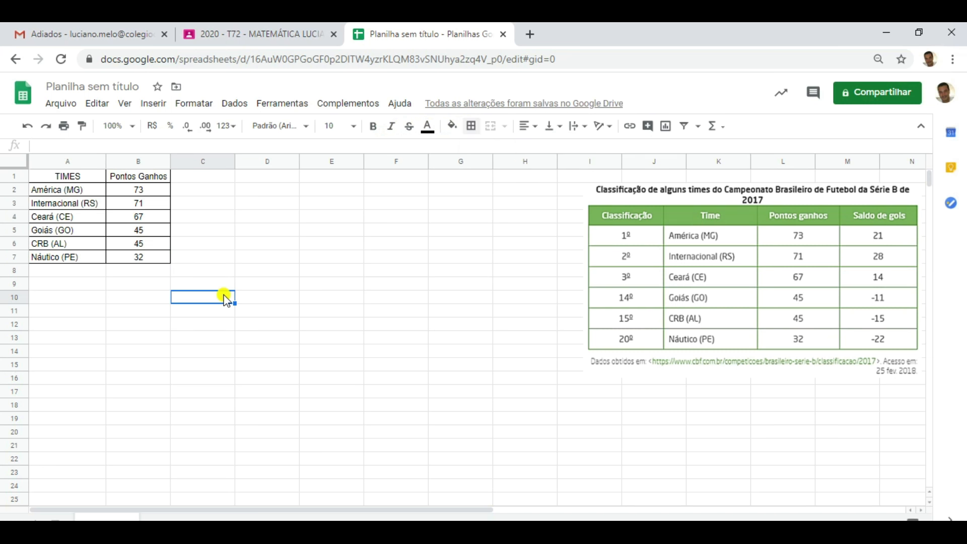
pyautogui.click(147, 325)
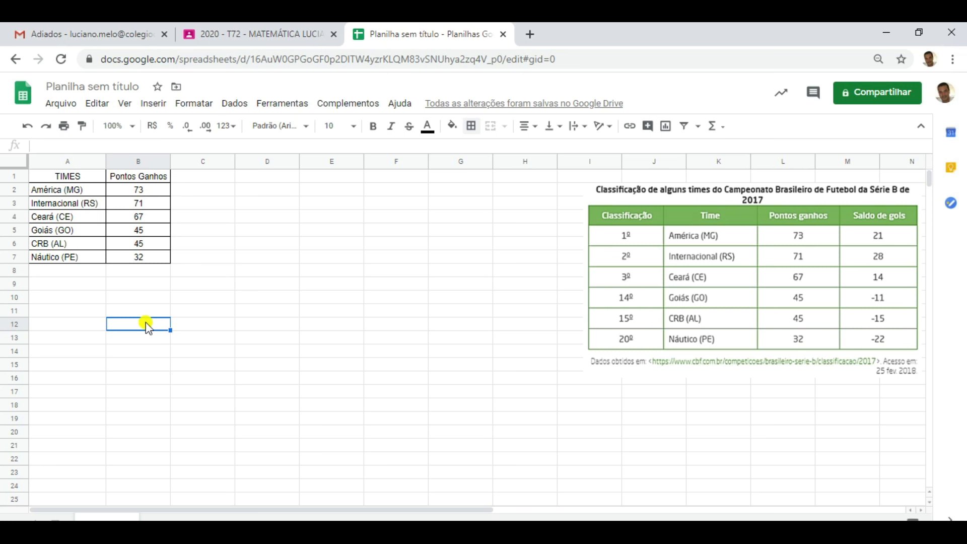
# Step: Insert a chart from the table A1:B7 and set its type to a horizontal bar chart (Gráfico de barras)
pyautogui.moveTo(55, 176); pyautogui.dragTo(154, 263)
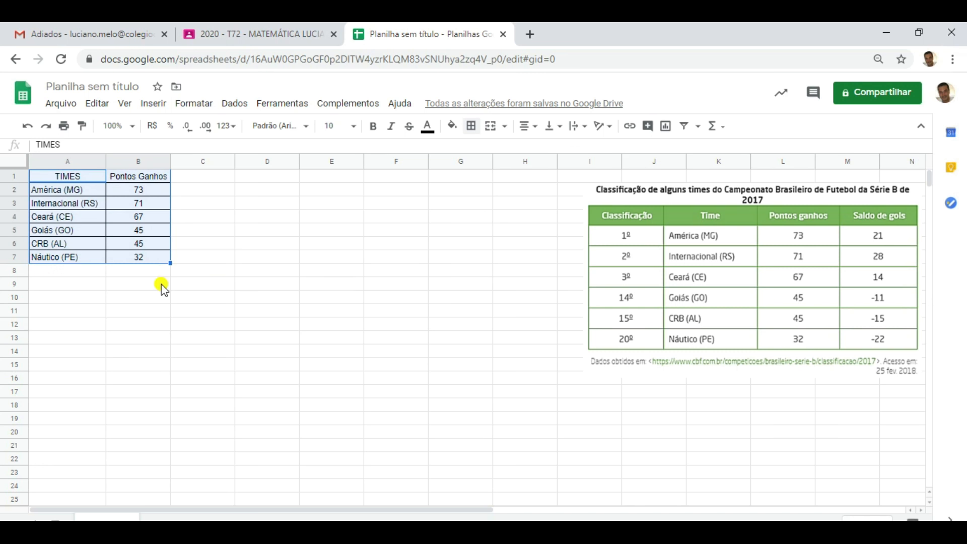
pyautogui.click(156, 104)
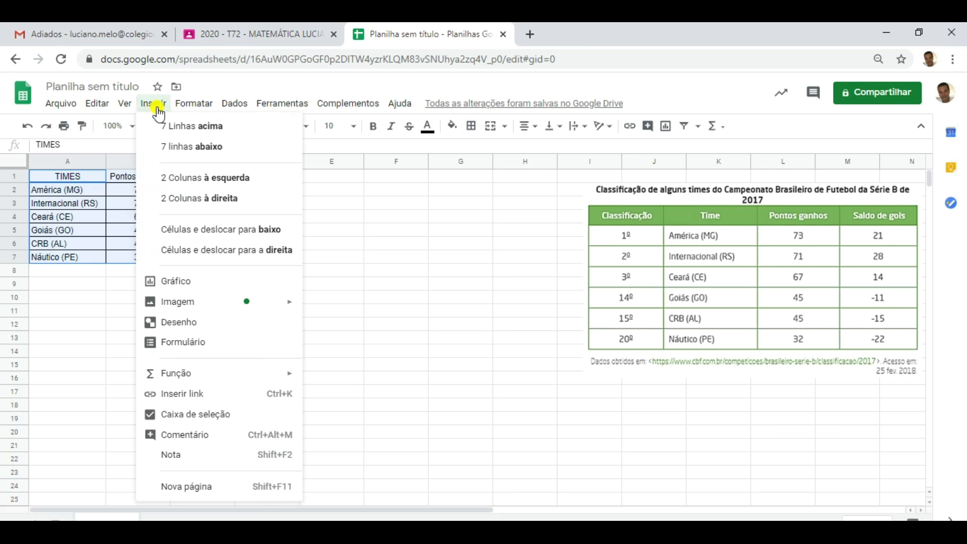
pyautogui.click(199, 290)
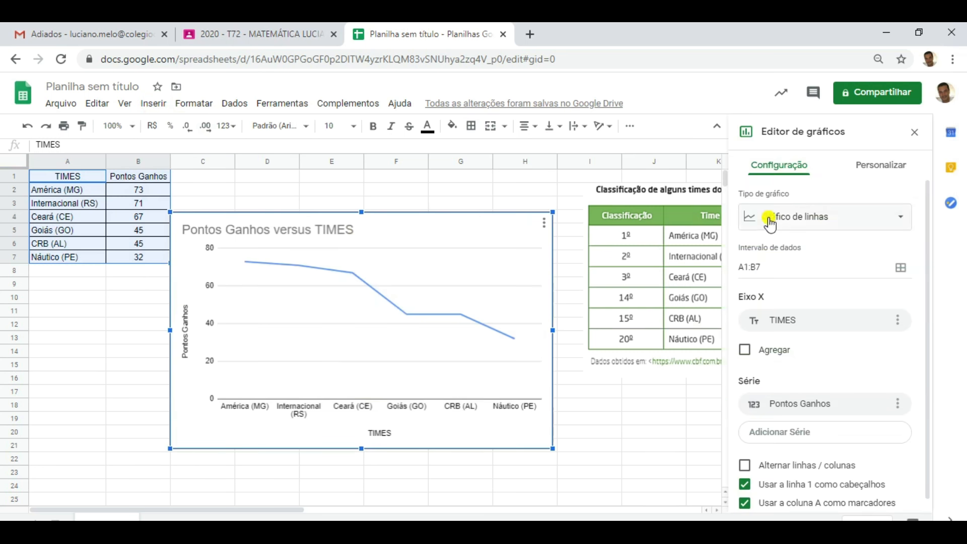
pyautogui.click(875, 223)
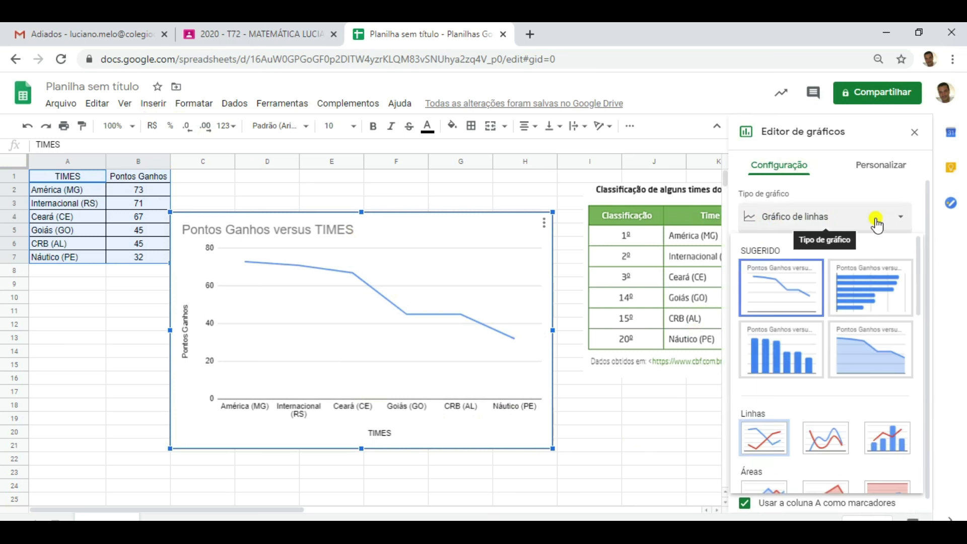
pyautogui.click(879, 289)
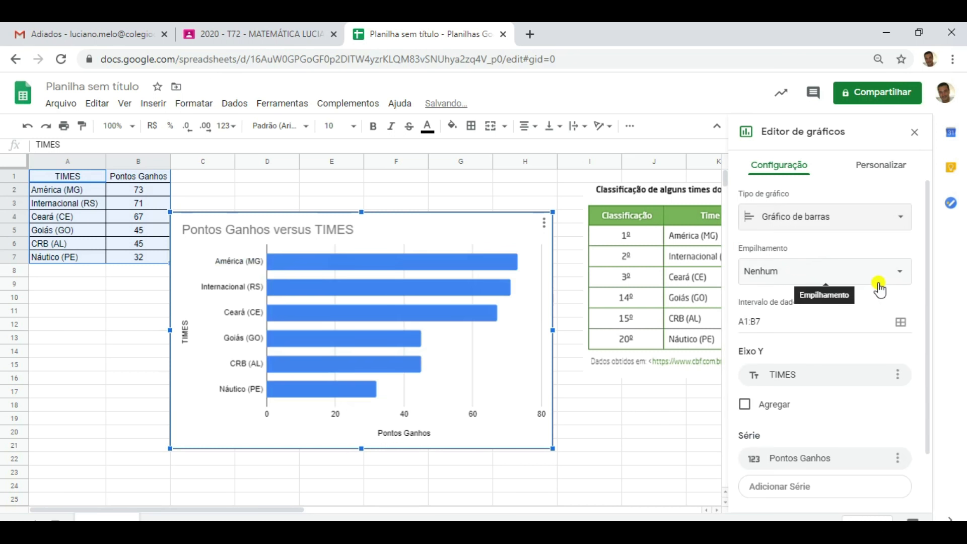
pyautogui.click(917, 136)
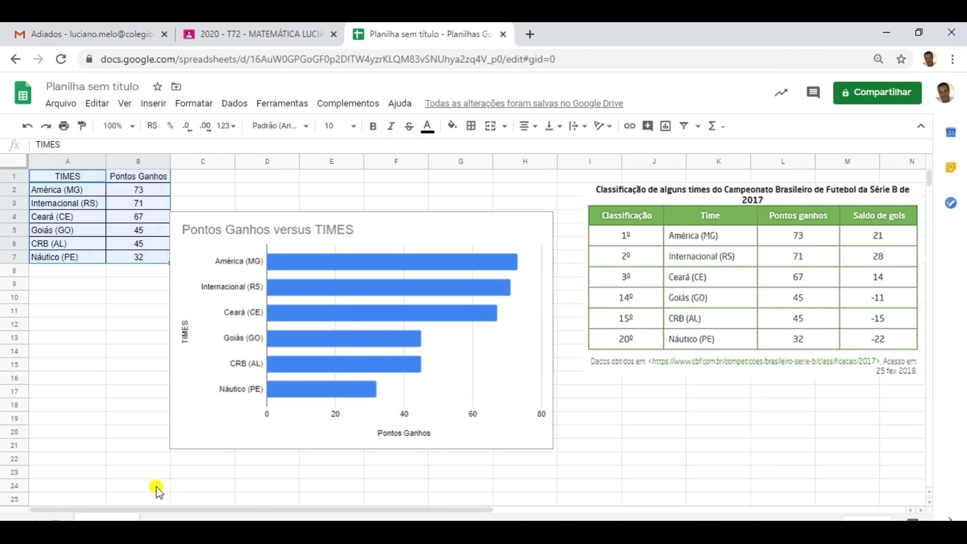
# Step: Replace the chart title with "Classificação de alguns tipos do Campeonato Brasileiro da série B de 2017"
pyautogui.doubleClick(259, 232)
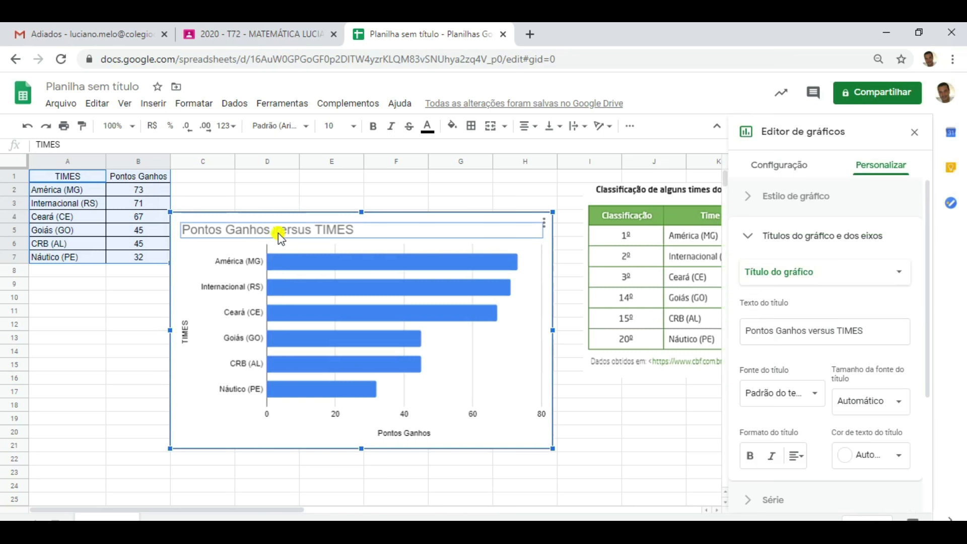
pyautogui.click(129, 381)
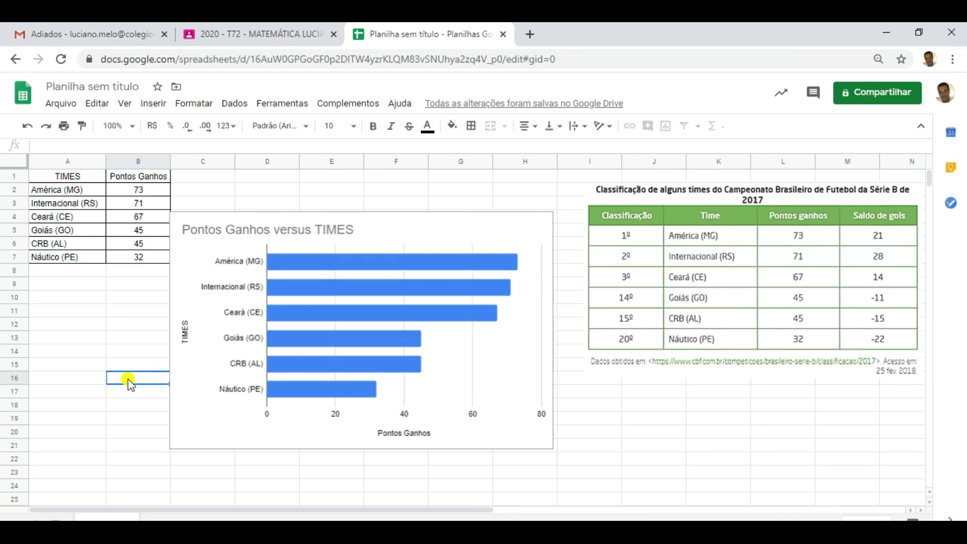
pyautogui.doubleClick(315, 233)
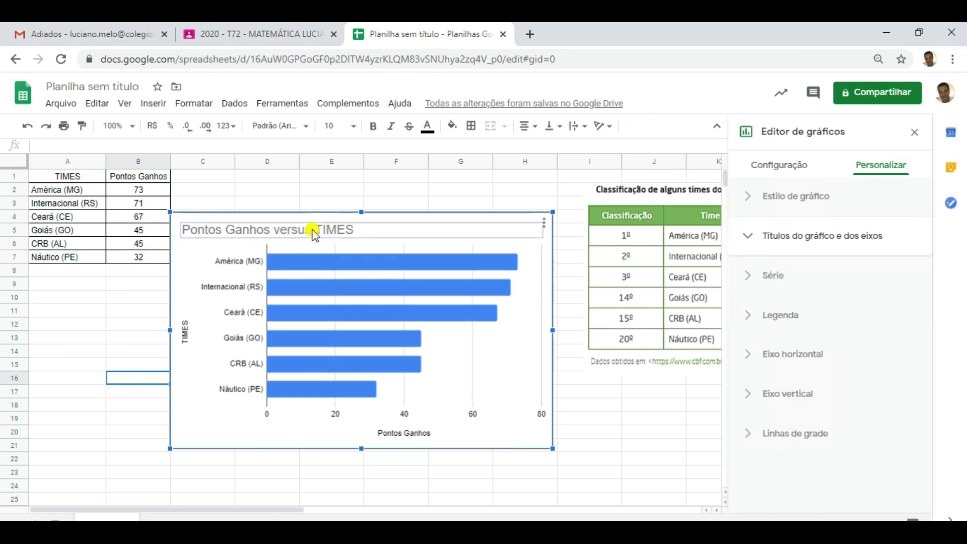
pyautogui.click(314, 231)
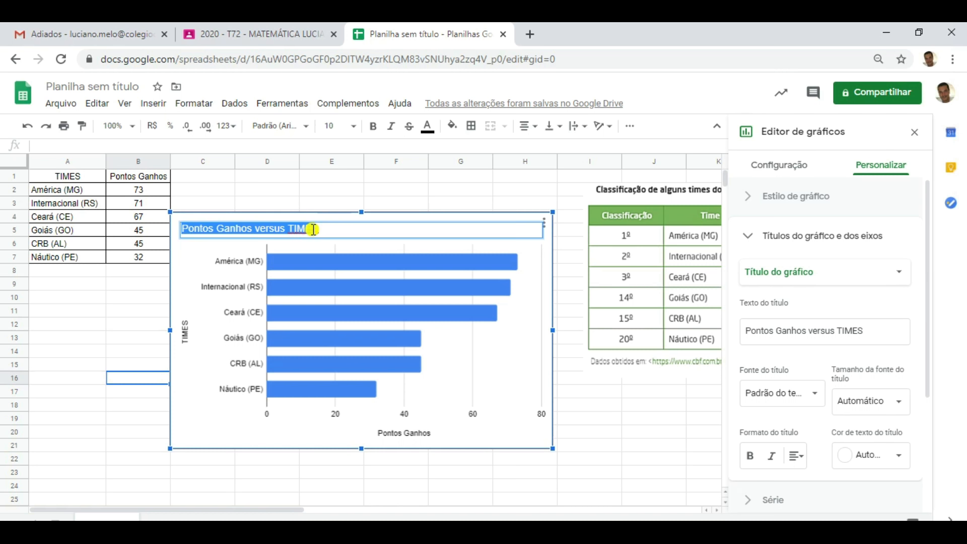
pyautogui.press('BackSpace')
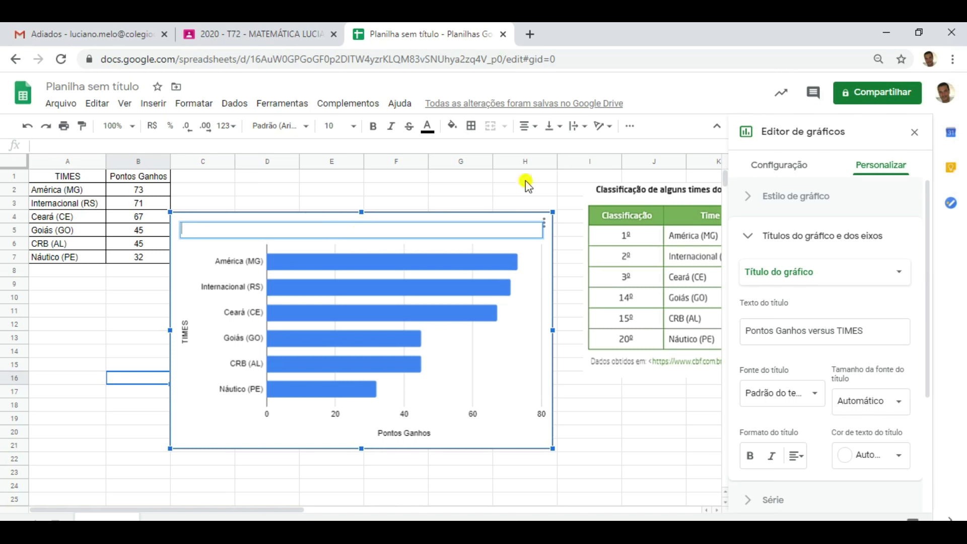
pyautogui.write('Classificação de alg')
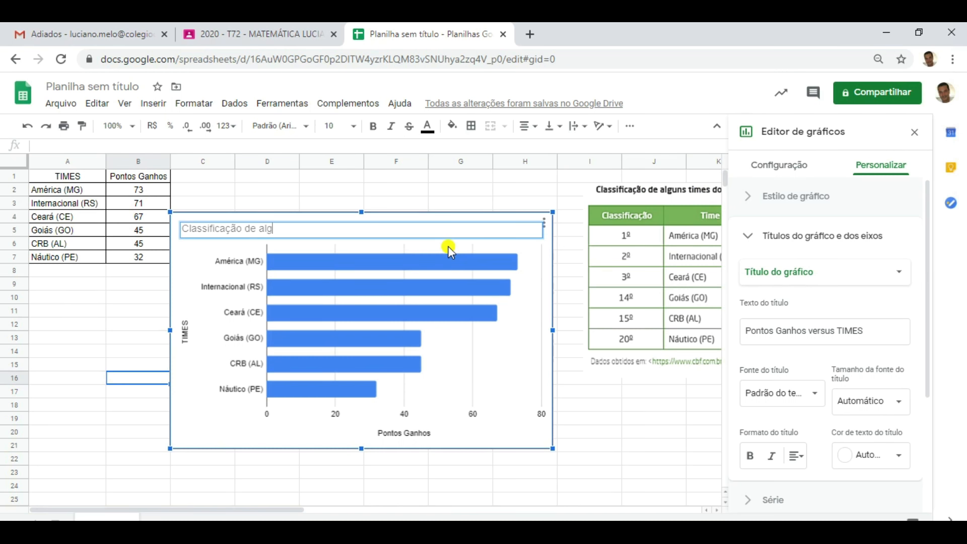
pyautogui.write('uns tipos do Campeonato B')
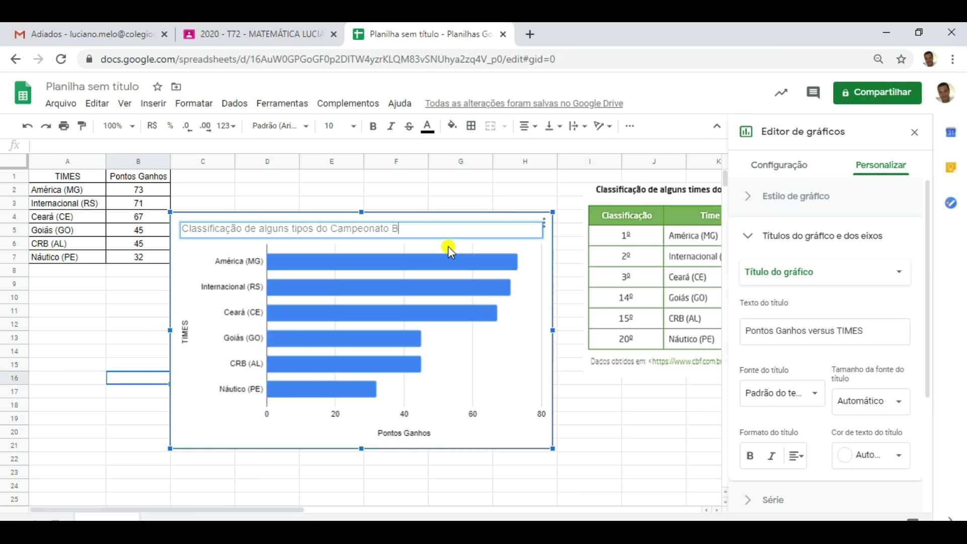
pyautogui.write('rasileiro da série ')
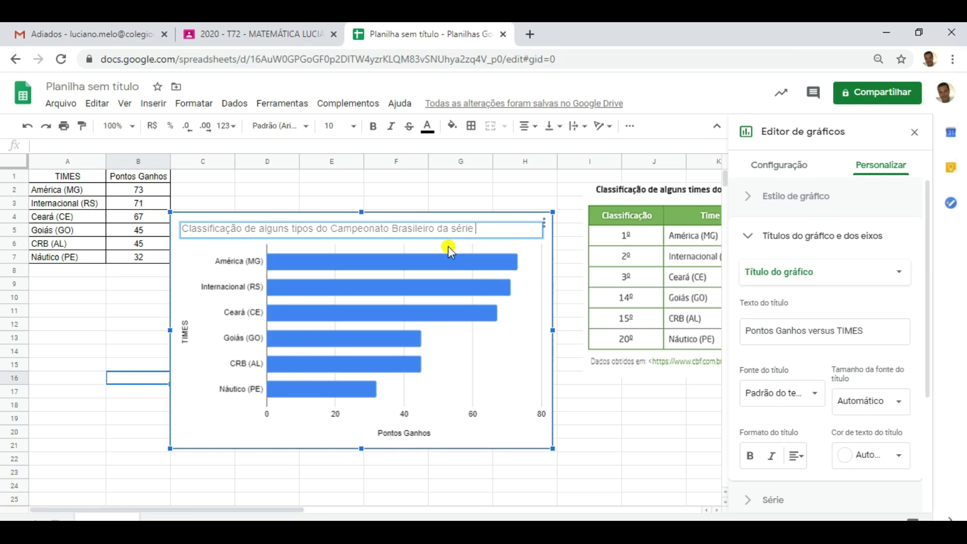
pyautogui.write('B de 2017')
# Step: Replace "Classificação de" at the start of the chart title with "Pontos ganhos por"
pyautogui.click(241, 228)
pyautogui.press('BackSpace')
pyautogui.press('BackSpace')
pyautogui.press('BackSpace')
pyautogui.press('BackSpace')
pyautogui.press('BackSpace')
pyautogui.press('BackSpace')
pyautogui.press('BackSpace')
pyautogui.press('BackSpace')
pyautogui.press('BackSpace')
pyautogui.press('BackSpace')
pyautogui.press('BackSpace')
pyautogui.press('BackSpace')
pyautogui.press('BackSpace')
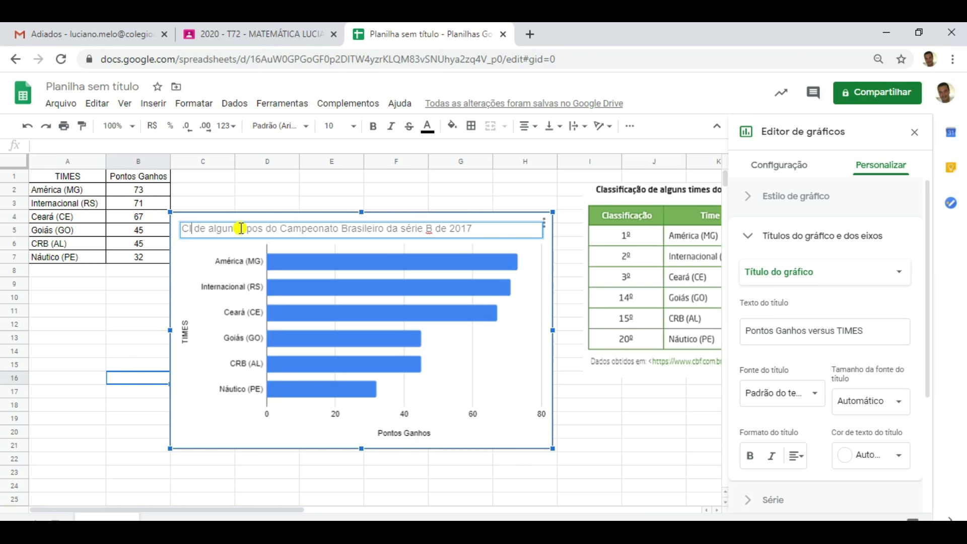
pyautogui.write('Pontos ganhos')
pyautogui.press('Delete')
pyautogui.press('Delete')
pyautogui.press('Delete')
pyautogui.write('por')
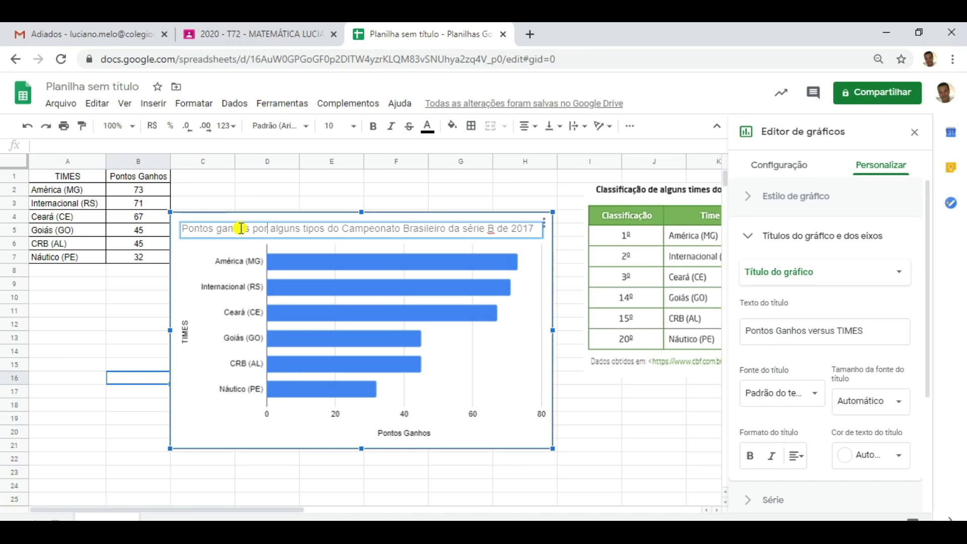
pyautogui.click(633, 396)
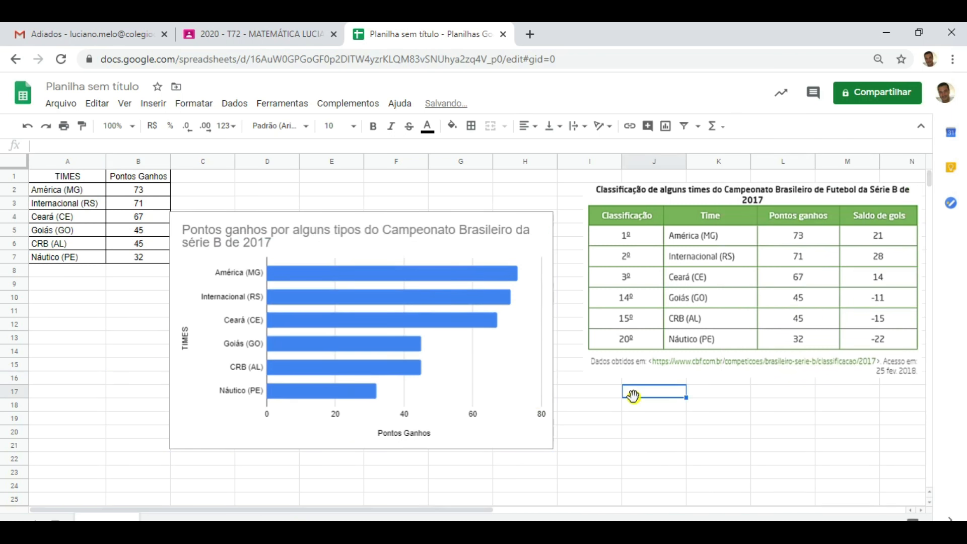
# Step: Set the chart title's font size to 16
pyautogui.click(371, 233)
pyautogui.doubleClick(371, 233)
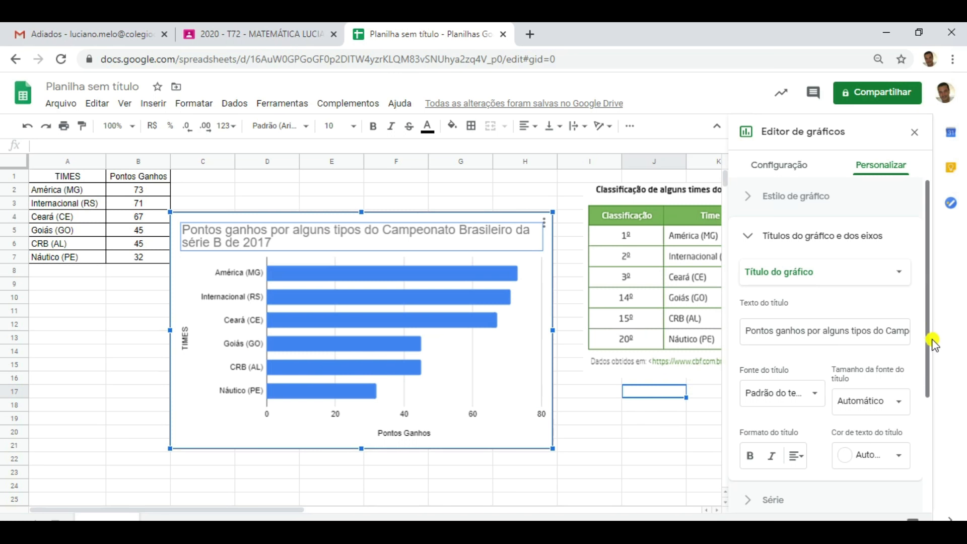
pyautogui.moveTo(928, 340); pyautogui.dragTo(930, 319)
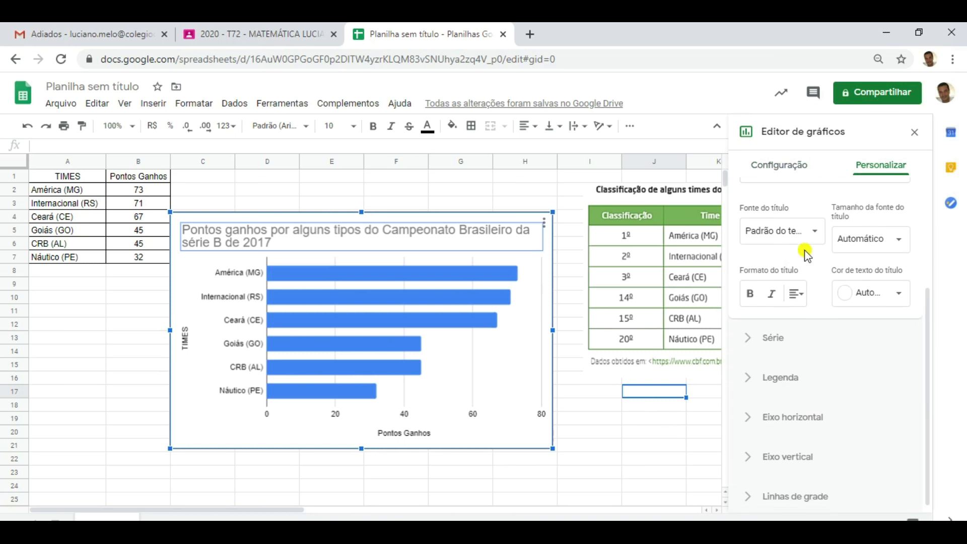
pyautogui.click(888, 239)
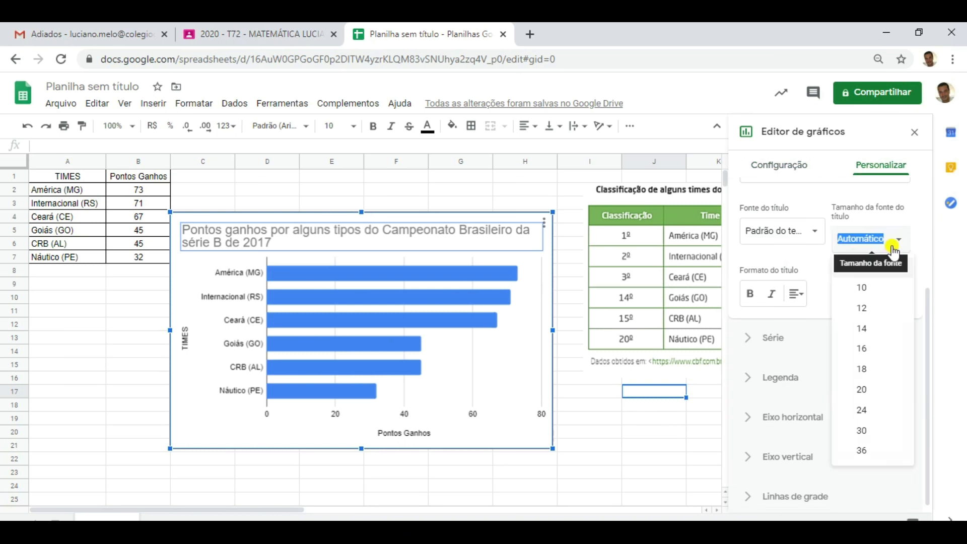
pyautogui.click(875, 375)
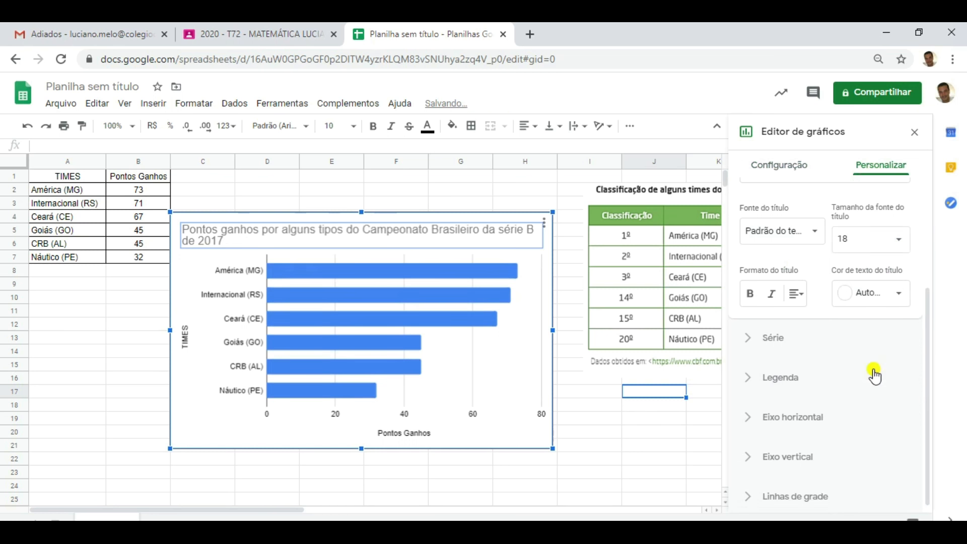
pyautogui.click(896, 245)
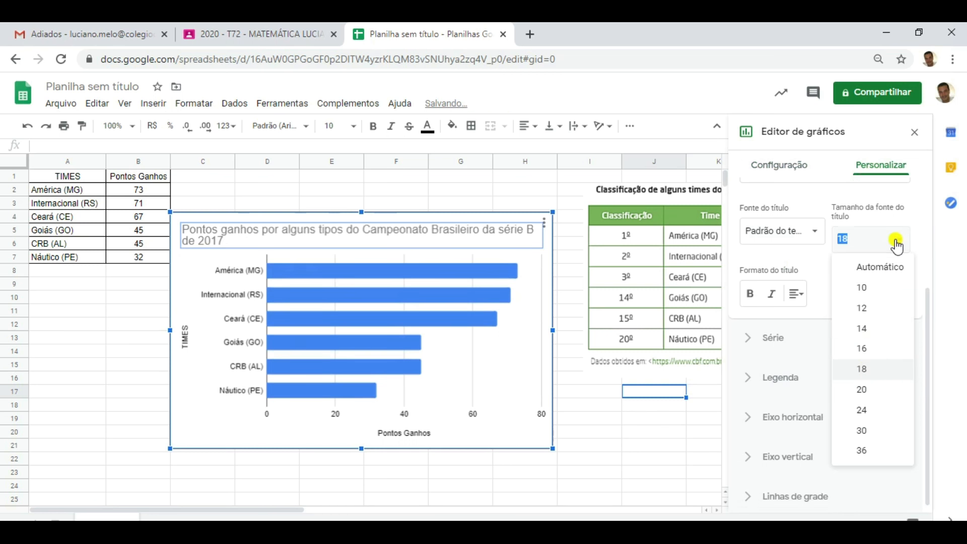
pyautogui.click(862, 348)
pyautogui.click(618, 434)
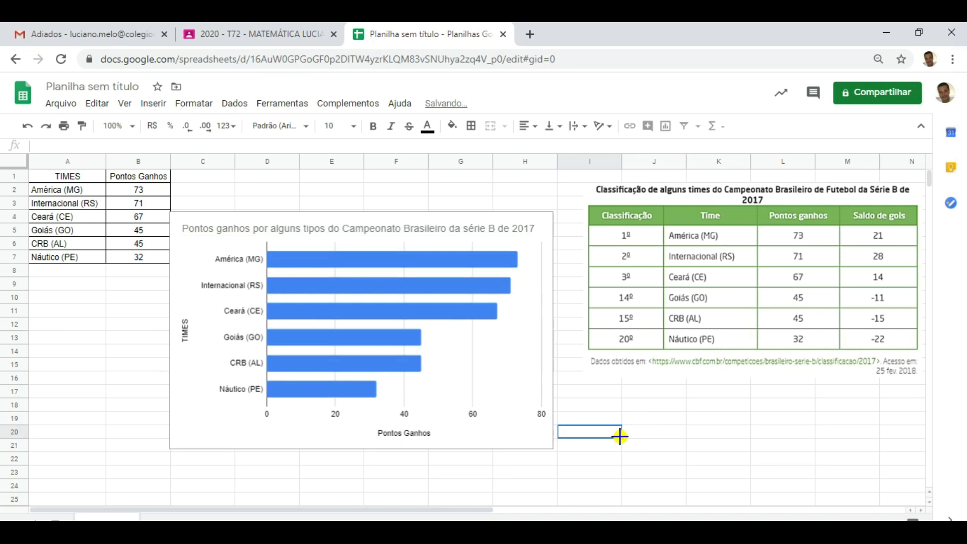
# Step: Delete the reference classification table image and move the bar chart away from the data table, to about columns E to K
pyautogui.click(66, 398)
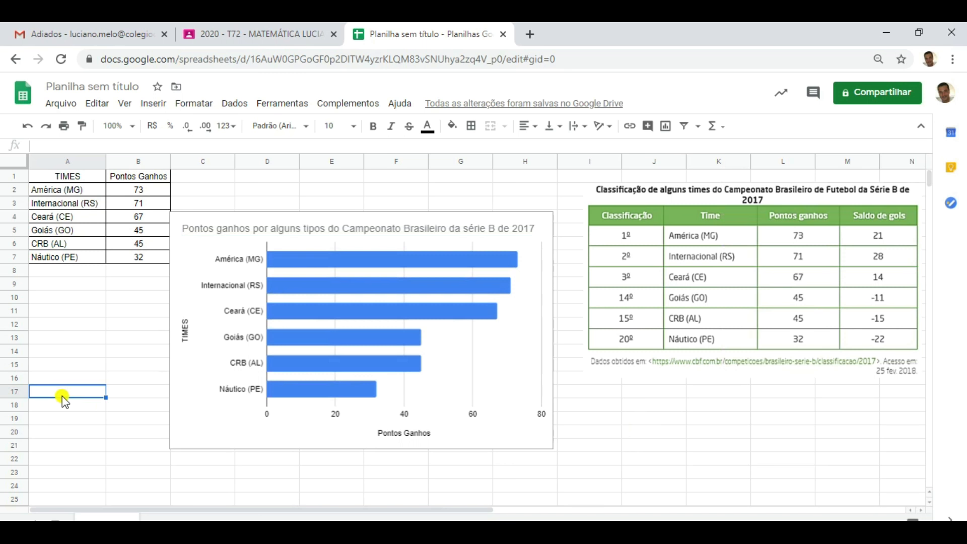
pyautogui.moveTo(506, 433)
pyautogui.mouseDown()
pyautogui.moveTo(557, 440)
pyautogui.moveTo(518, 462)
pyautogui.moveTo(535, 431)
pyautogui.moveTo(512, 436)
pyautogui.mouseUp()
pyautogui.click(780, 341)
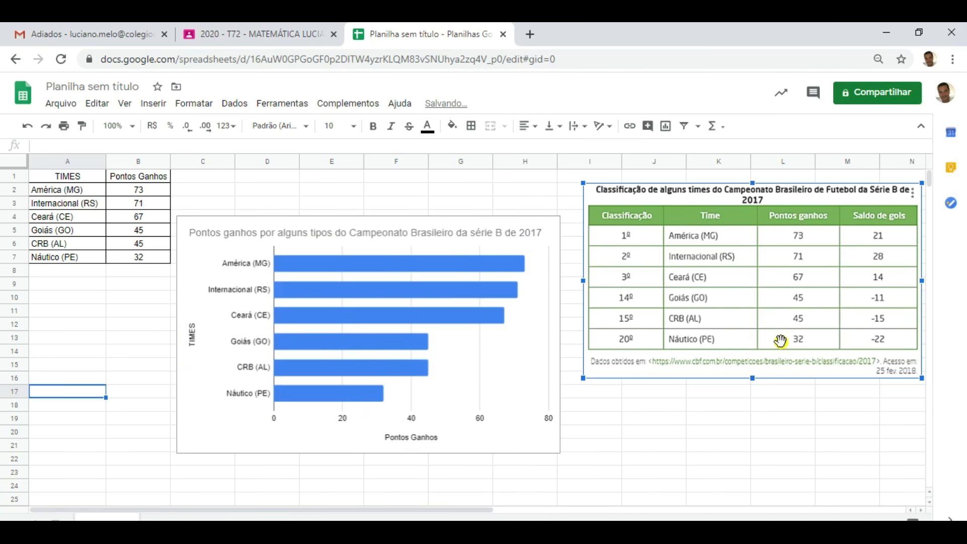
pyautogui.press('Delete')
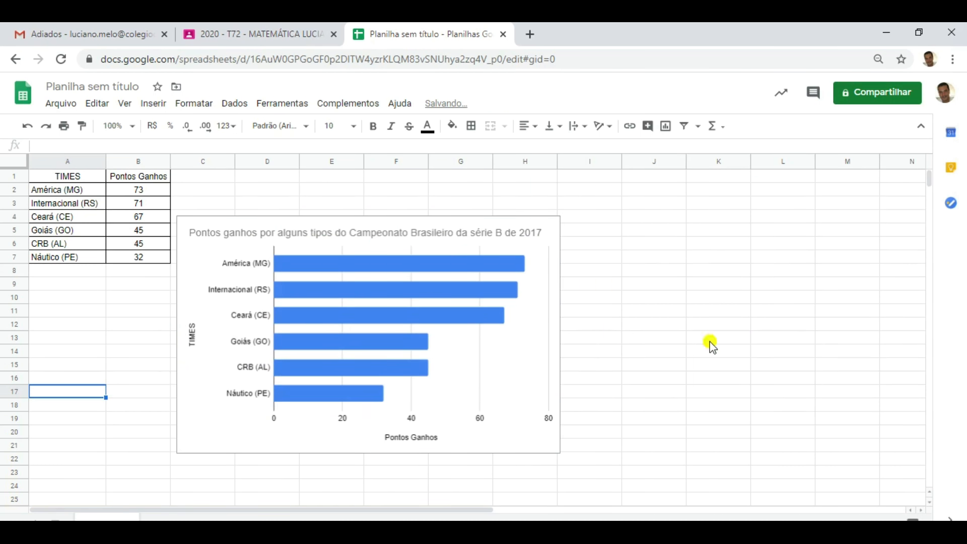
pyautogui.click(580, 393)
pyautogui.moveTo(536, 391); pyautogui.dragTo(709, 361)
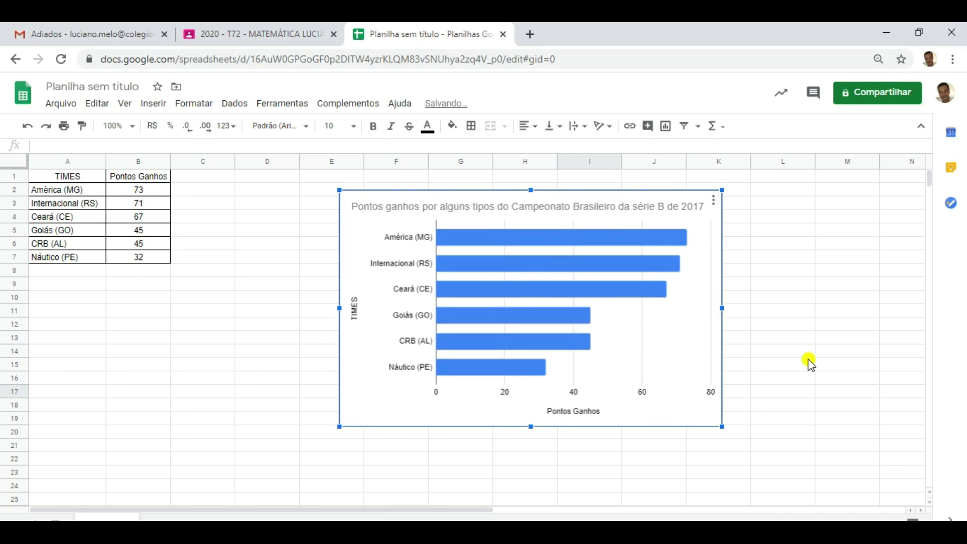
pyautogui.click(808, 358)
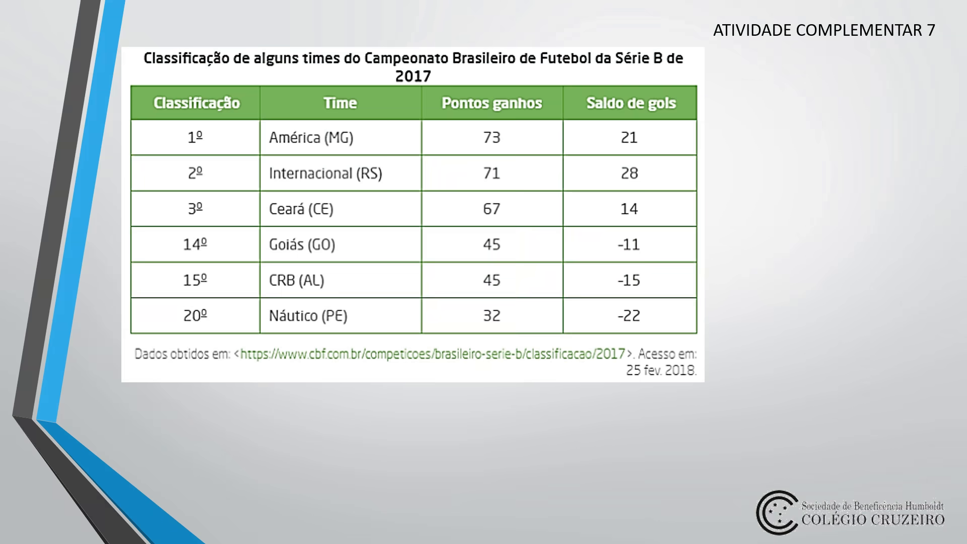
pyautogui.press('Right')
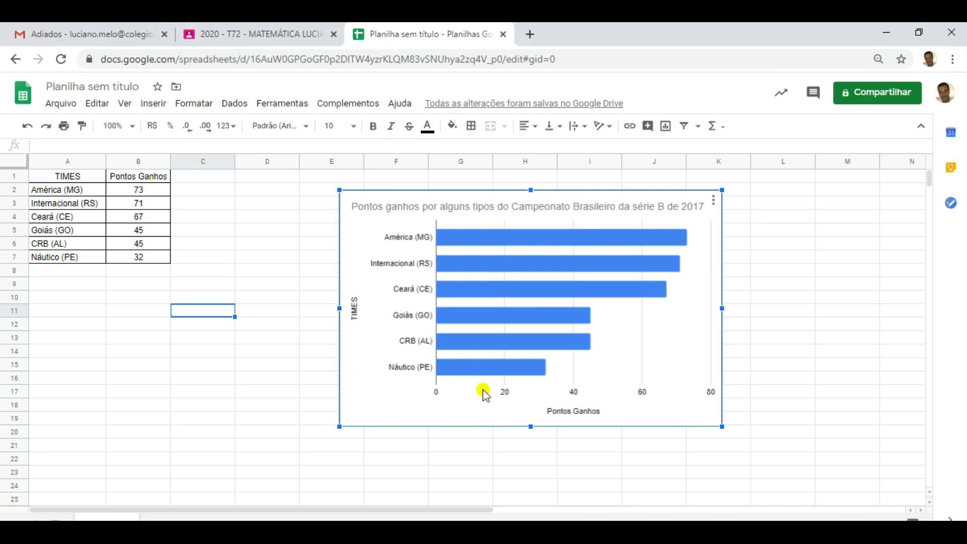
# Step: Shrink the bar chart to roughly half its size and move it to about rows 15 to 24 of columns K to M
pyautogui.moveTo(723, 427); pyautogui.dragTo(548, 317)
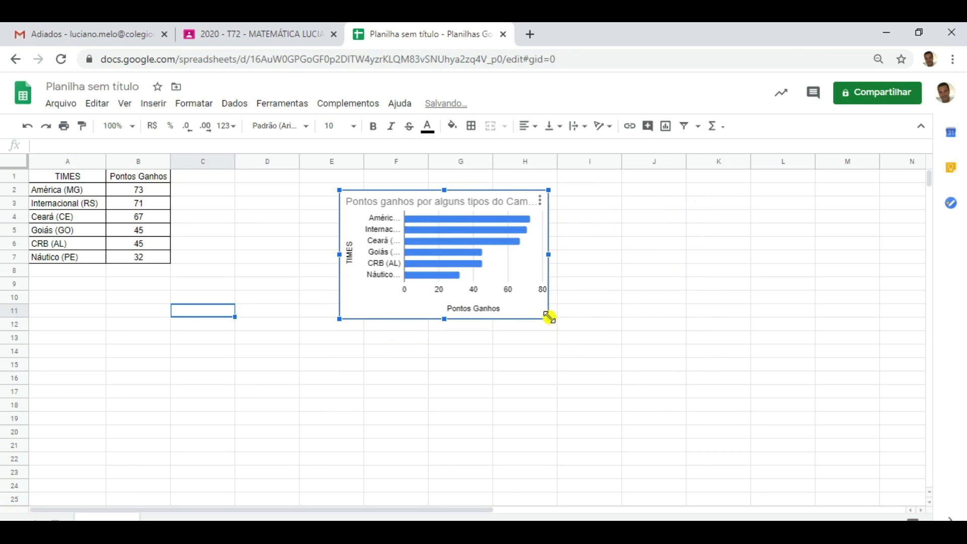
pyautogui.moveTo(511, 307); pyautogui.dragTo(869, 485)
# Step: Paste the classification table image into the sheet, scale it down and place it above the chart, over columns I to N
pyautogui.click(717, 341)
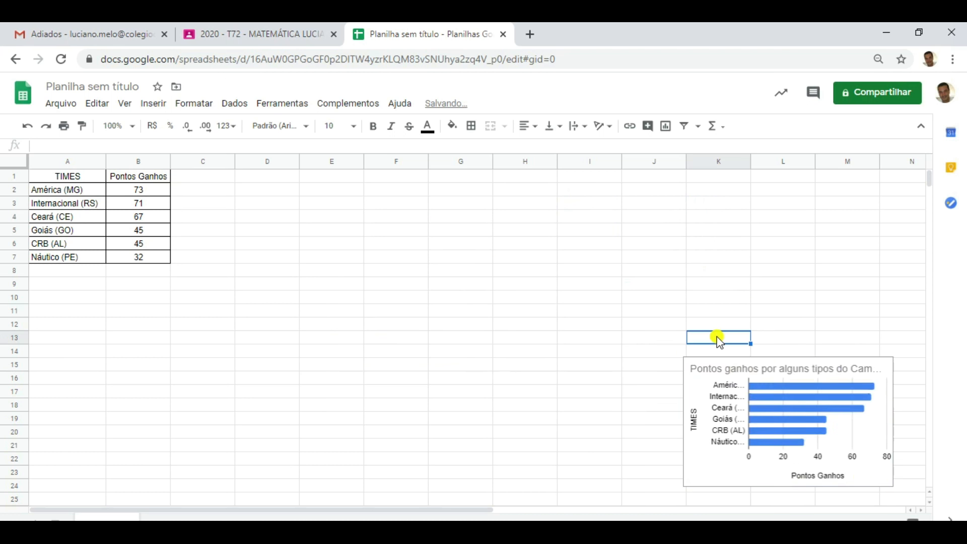
pyautogui.hotkey('ctrl', 'v')
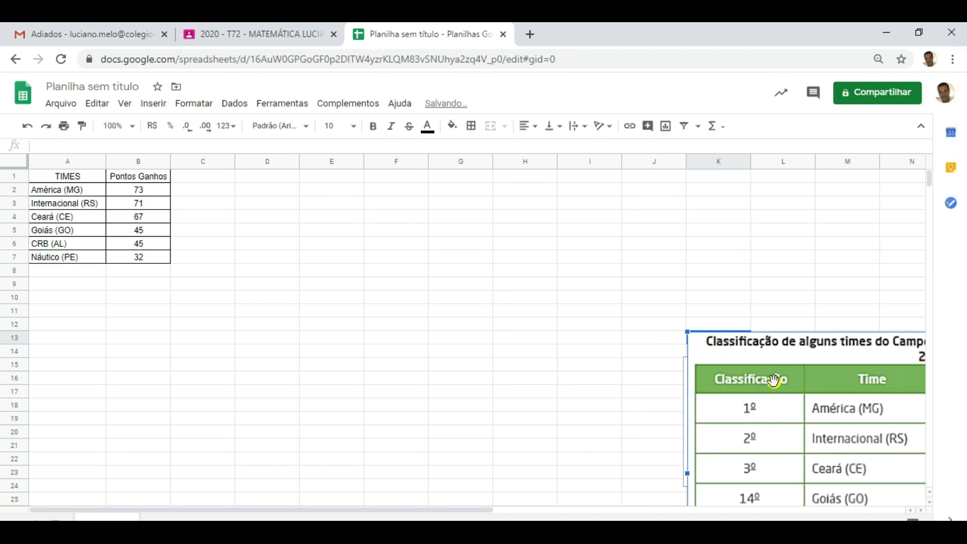
pyautogui.moveTo(771, 380); pyautogui.dragTo(466, 217)
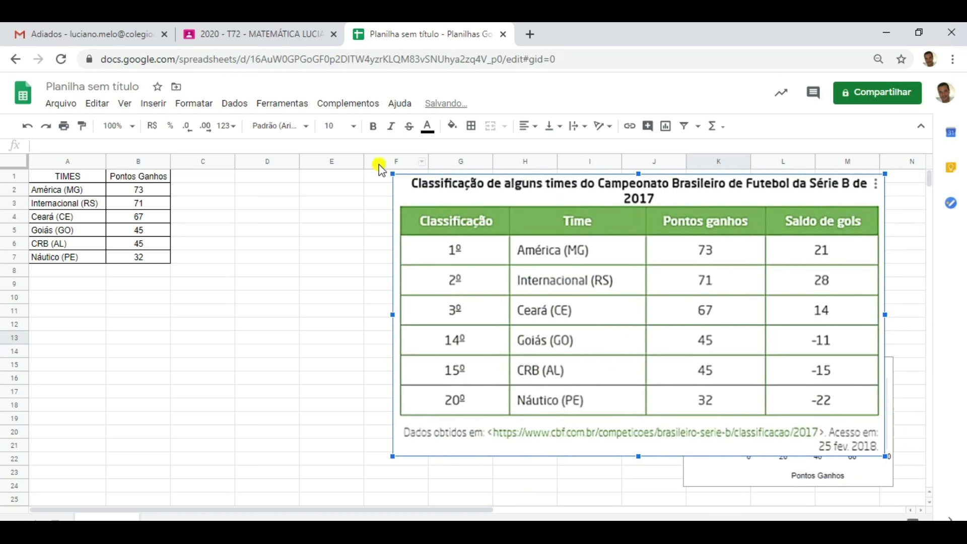
pyautogui.moveTo(390, 173); pyautogui.dragTo(549, 263)
pyautogui.moveTo(622, 336); pyautogui.dragTo(654, 229)
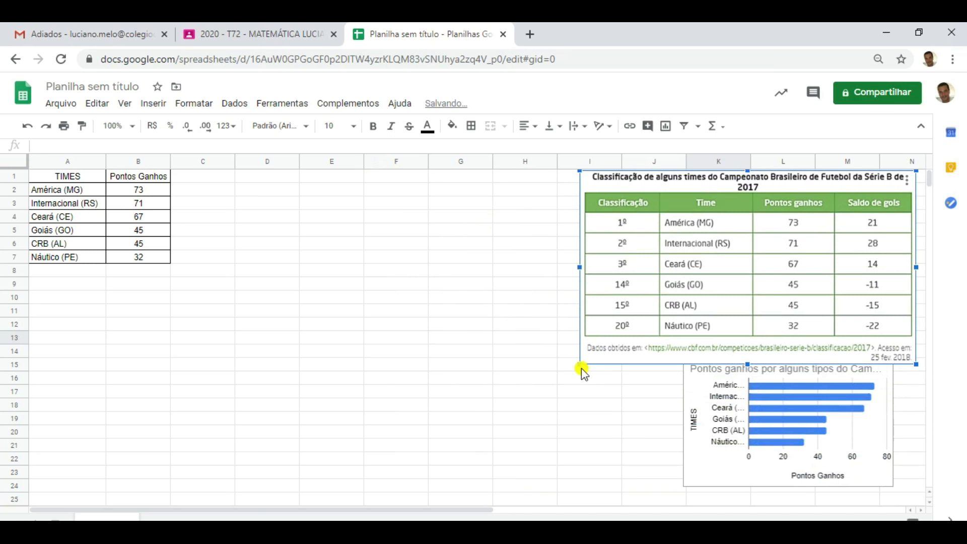
pyautogui.moveTo(580, 364); pyautogui.dragTo(589, 356)
pyautogui.click(500, 379)
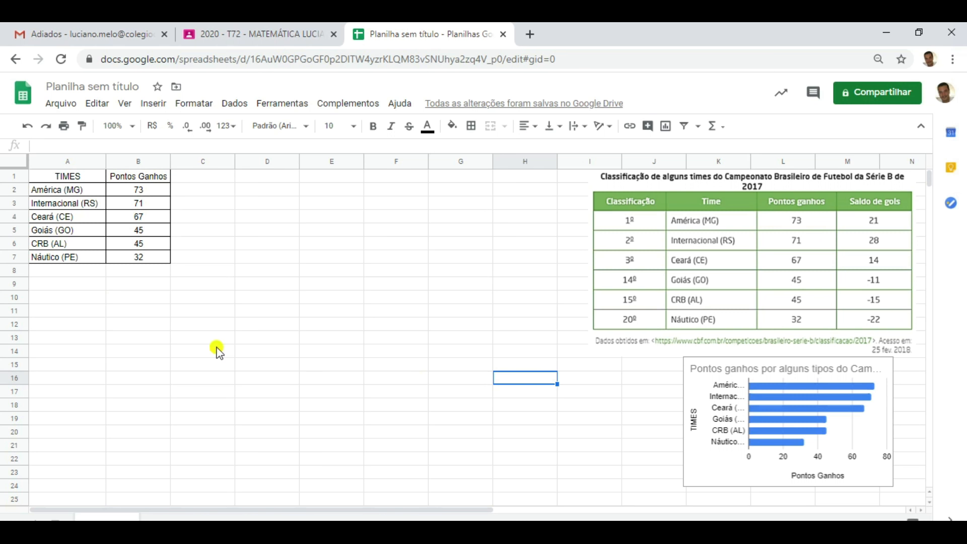
# Step: Enter the headers "Times" in A9 and "Saldo de Gols" in B9 for a second table
pyautogui.click(48, 288)
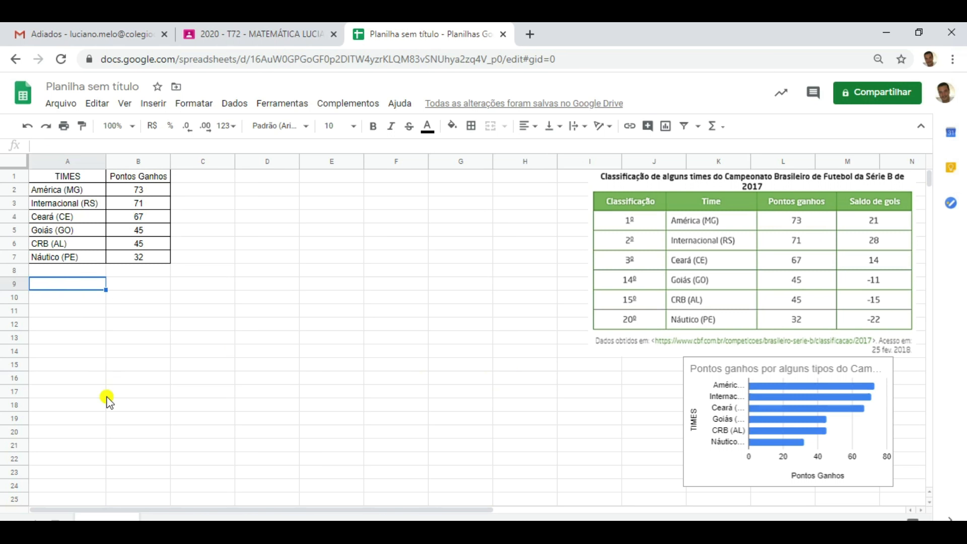
pyautogui.write('Times')
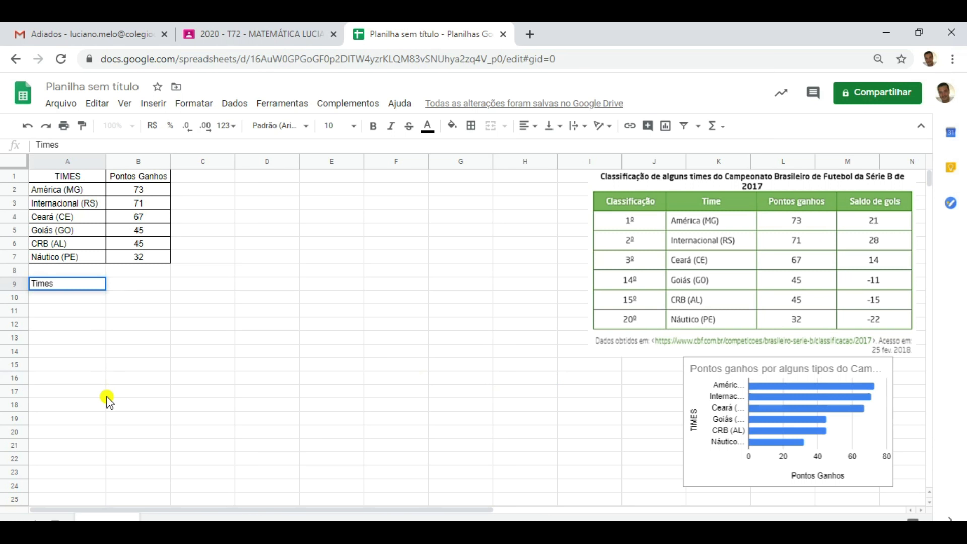
pyautogui.press('Tab')
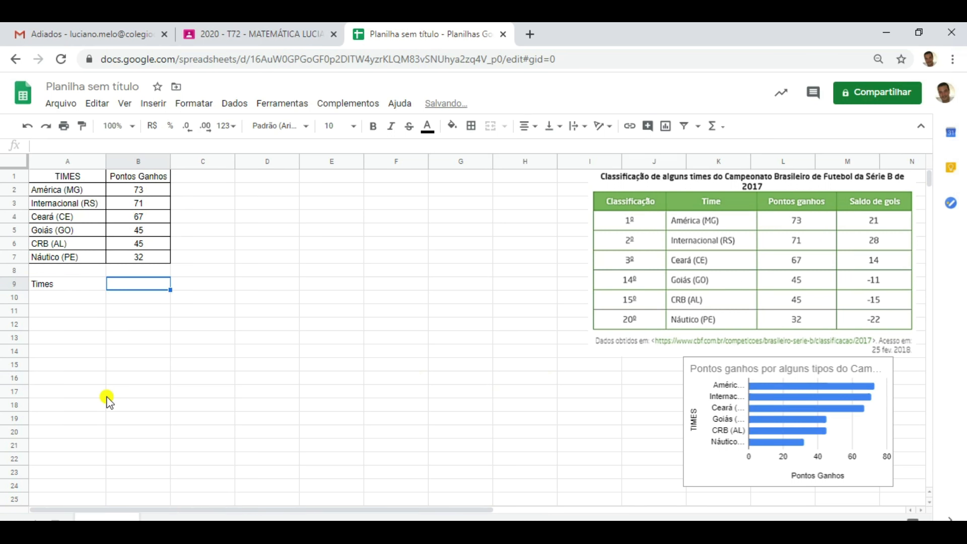
pyautogui.write('Saldo ')
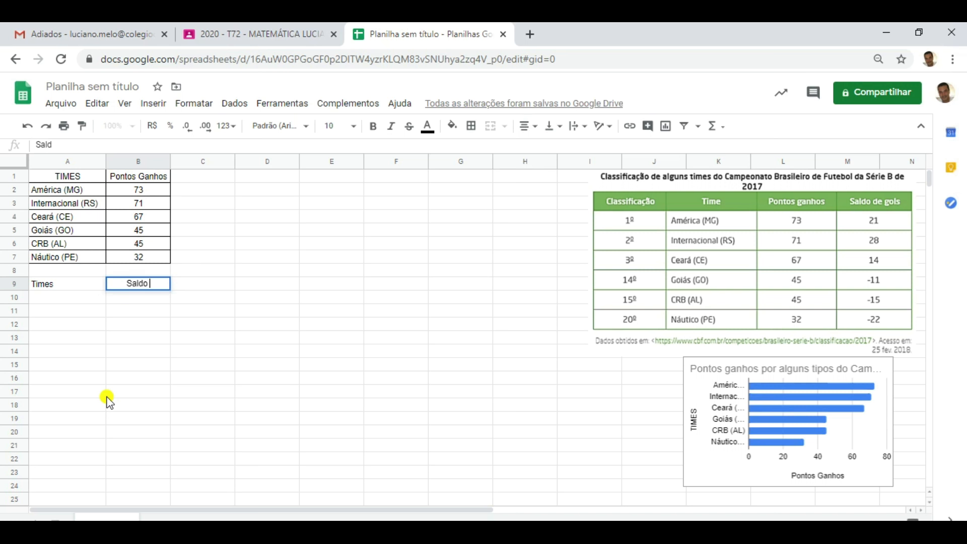
pyautogui.write('de Gols')
pyautogui.click(174, 396)
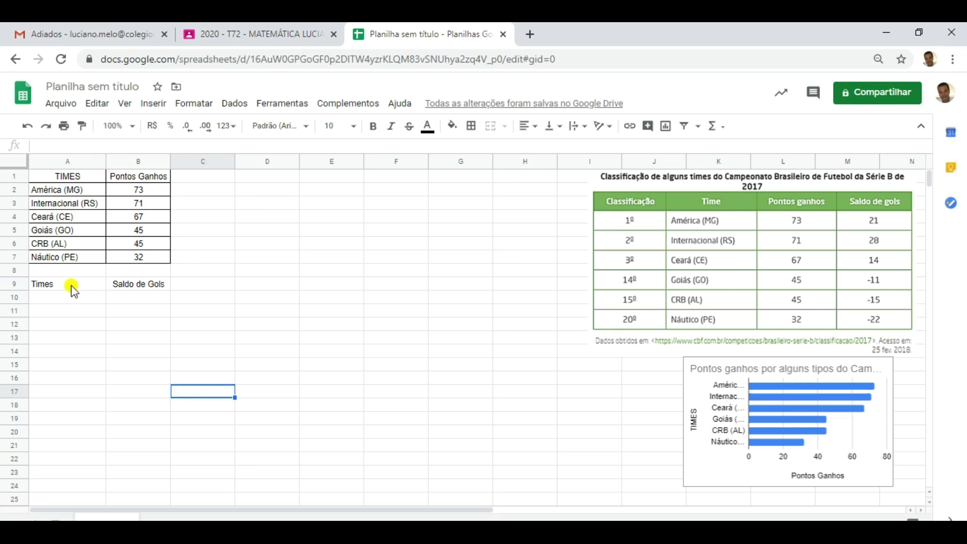
# Step: Copy the team names from A2:A7 into A10:A15 under the new "Times" header
pyautogui.click(81, 182)
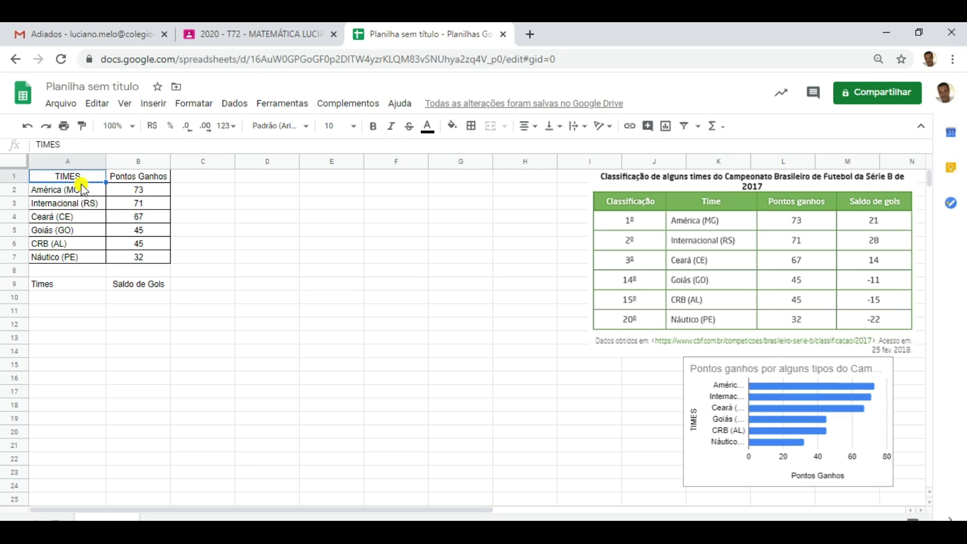
pyautogui.click(82, 191)
pyautogui.moveTo(82, 193); pyautogui.dragTo(82, 260)
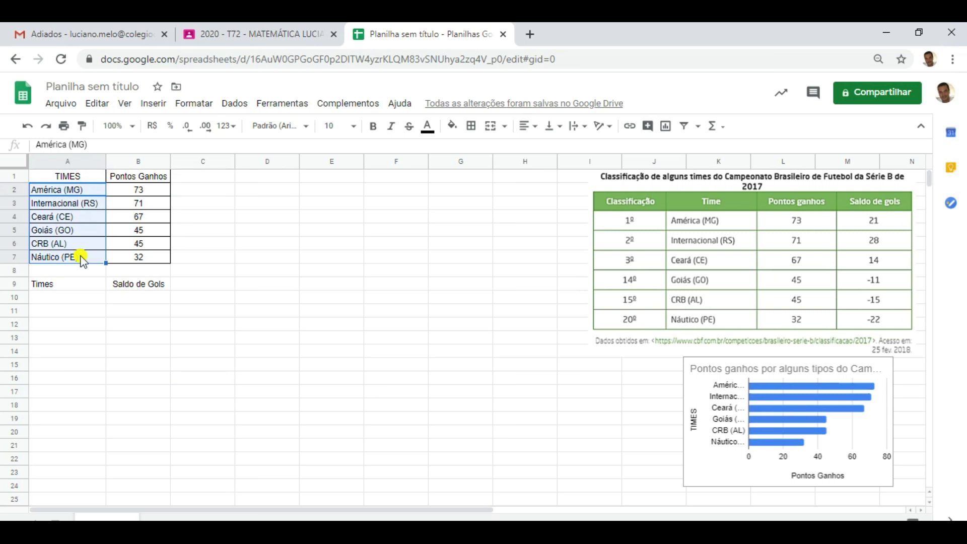
pyautogui.rightClick(82, 260)
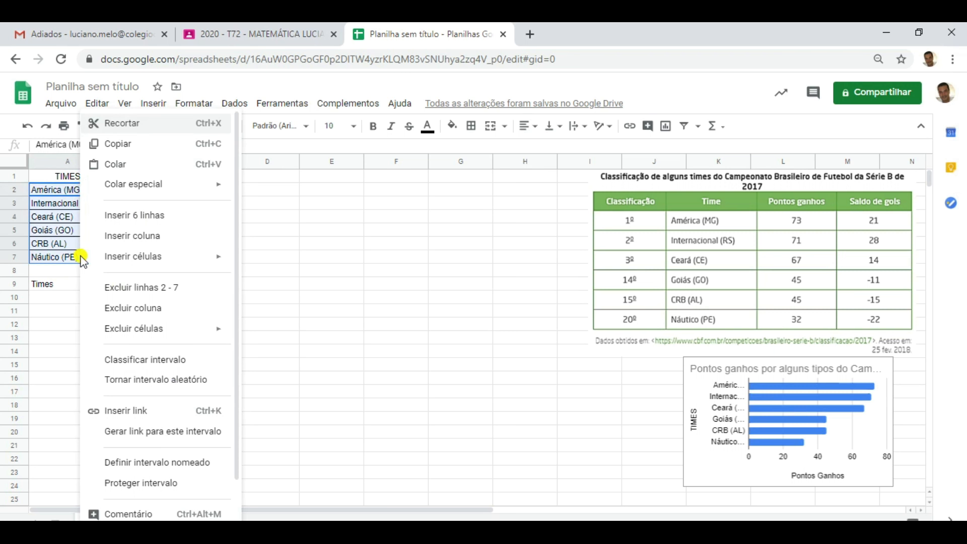
pyautogui.click(145, 146)
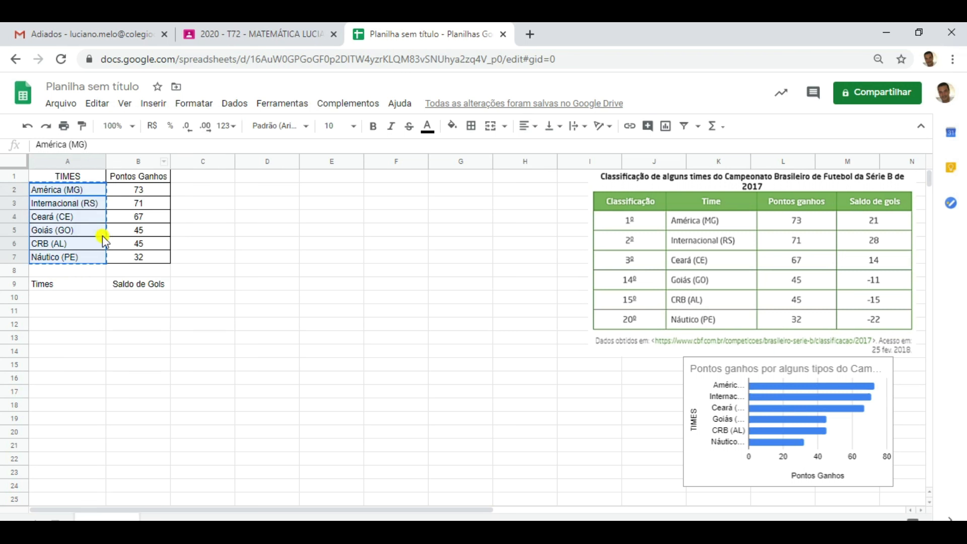
pyautogui.click(75, 298)
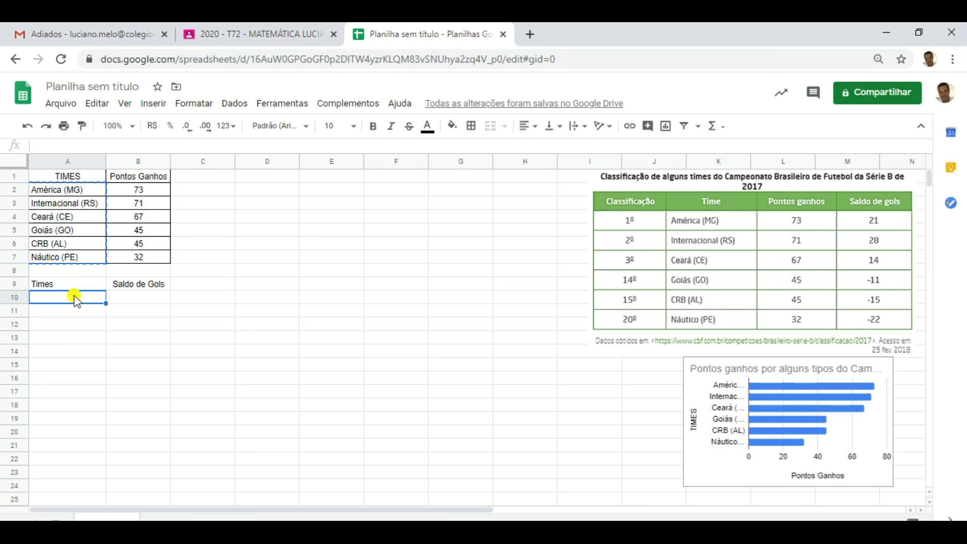
pyautogui.hotkey('ctrl', 'v')
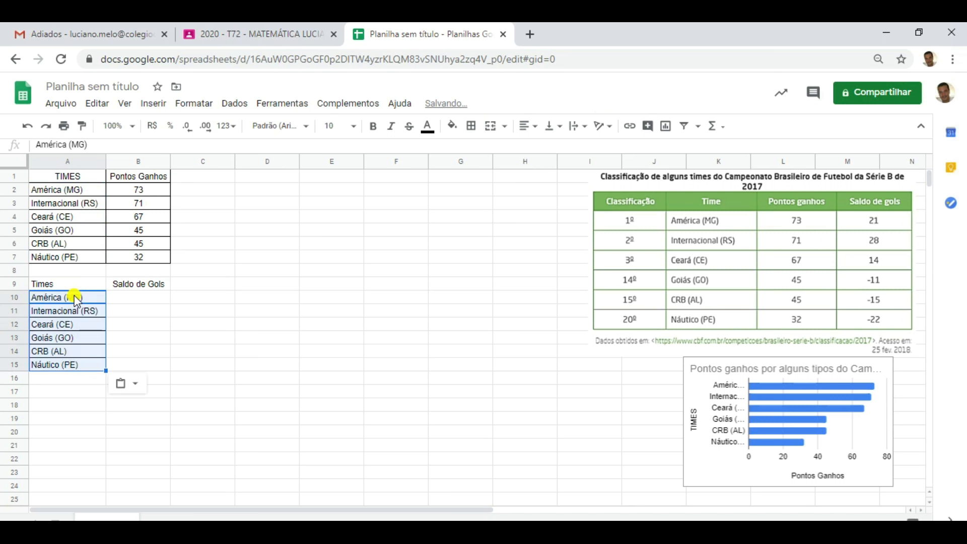
# Step: Enter the goal differences 21, 28, 14, -11, -15 and -22 in B10:B15
pyautogui.click(131, 301)
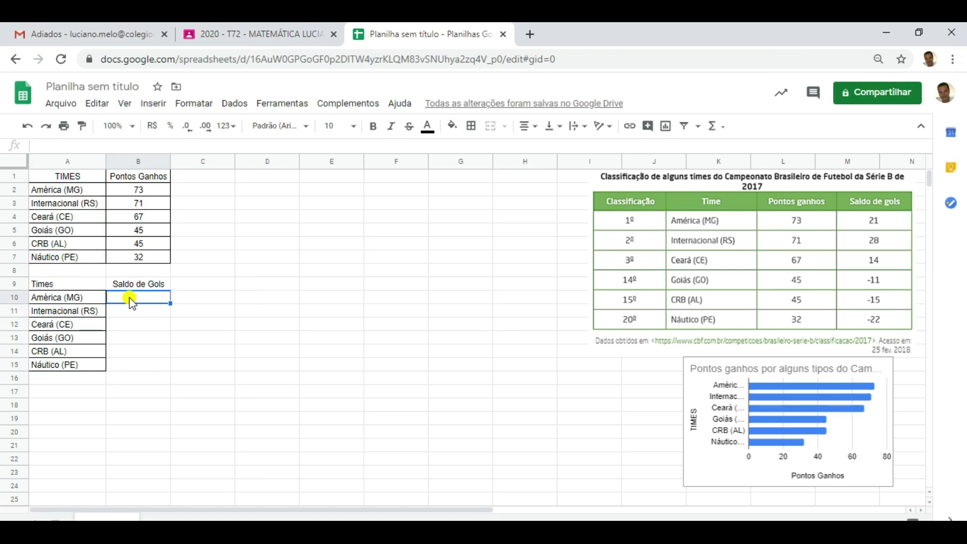
pyautogui.write('21')
pyautogui.press('Return')
pyautogui.write('28')
pyautogui.press('Return')
pyautogui.write('14')
pyautogui.press('Return')
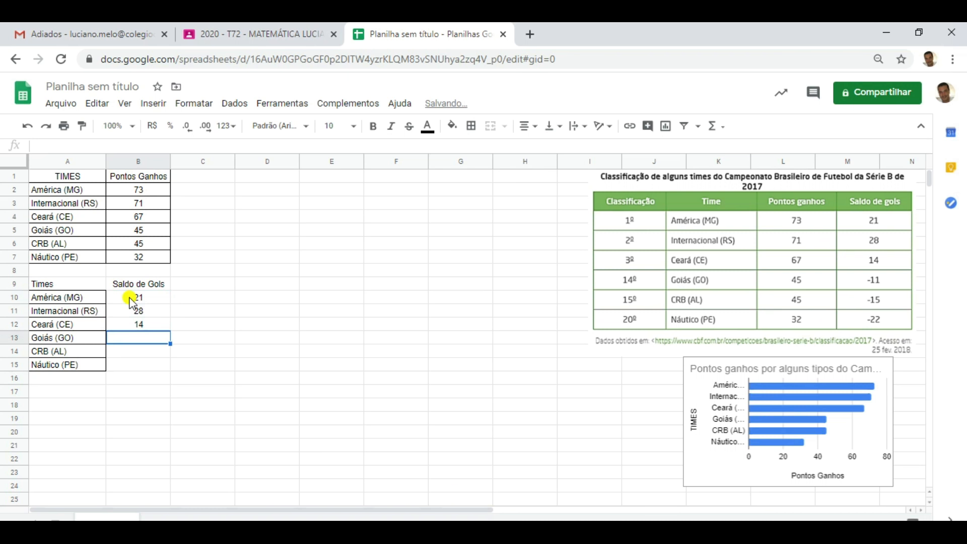
pyautogui.write('-11')
pyautogui.press('Return')
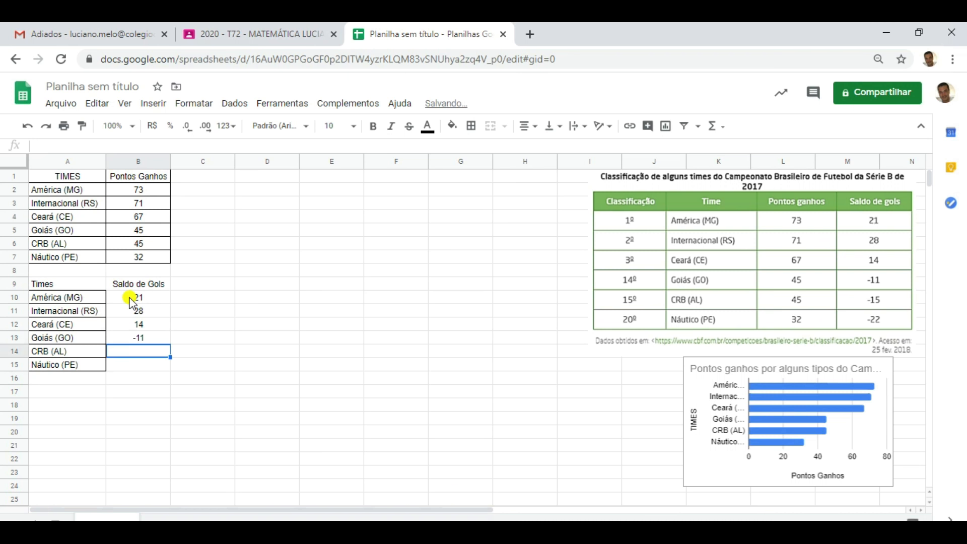
pyautogui.write('-15')
pyautogui.press('Return')
pyautogui.write('-22')
pyautogui.press('Return')
# Step: Apply all borders to the second table, A9:B15
pyautogui.click(81, 283)
pyautogui.moveTo(117, 294); pyautogui.dragTo(139, 365)
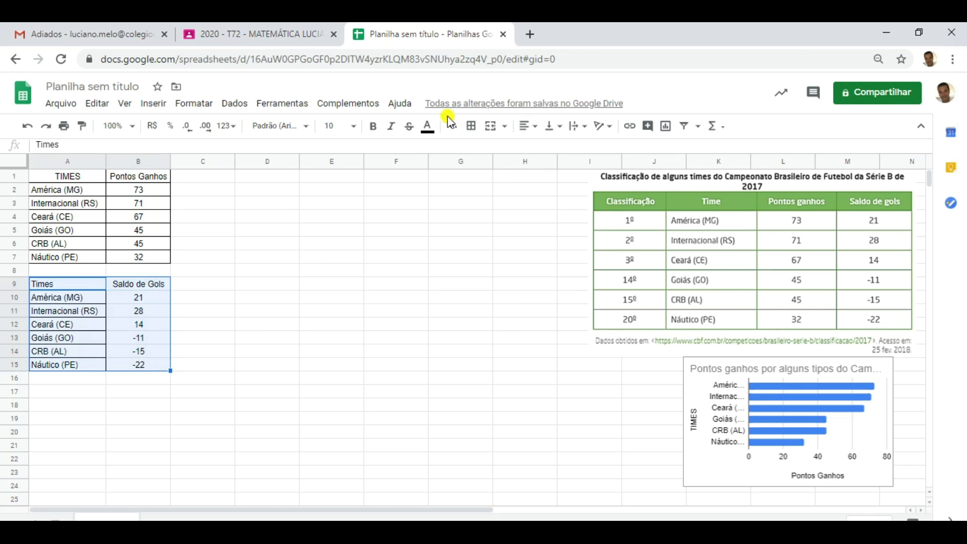
pyautogui.click(471, 125)
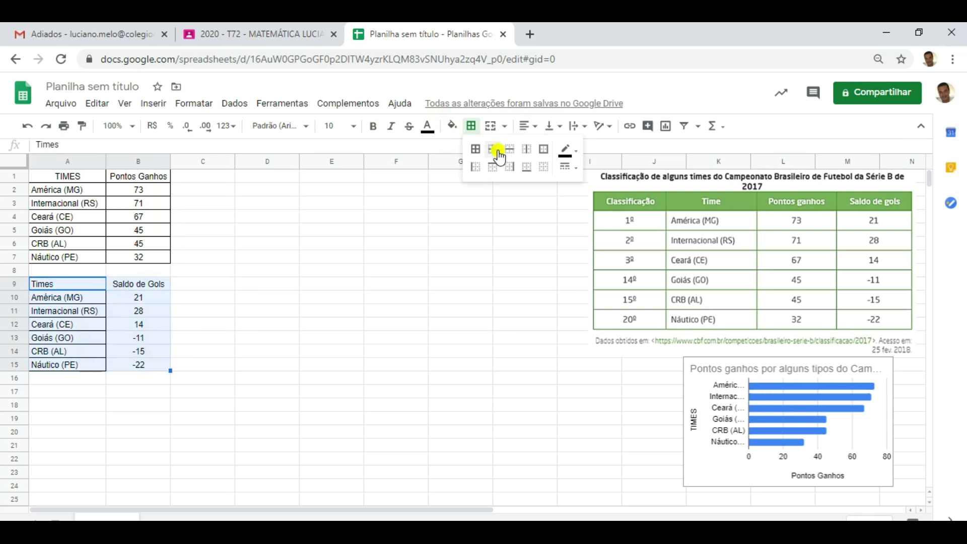
pyautogui.click(475, 149)
pyautogui.click(304, 364)
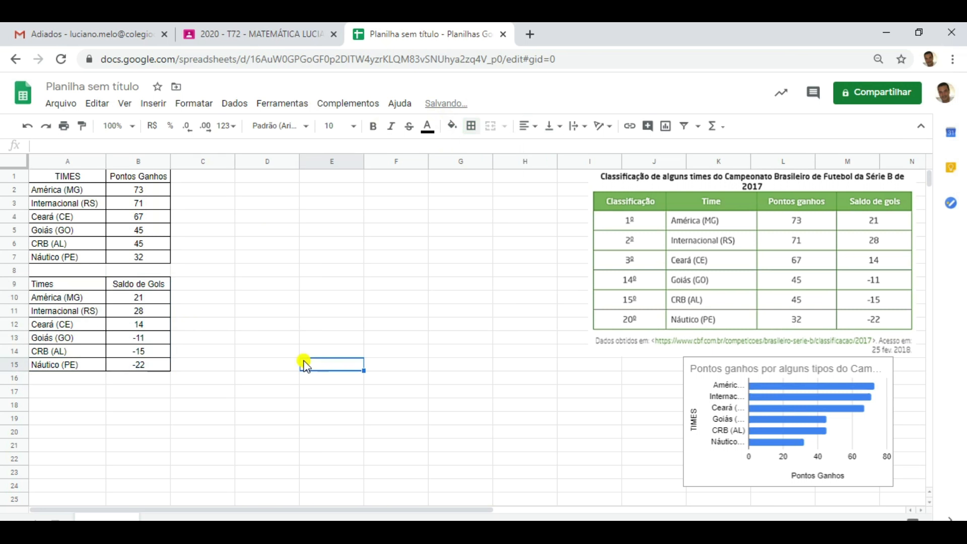
# Step: Center the "Times" header in cell A9 horizontally
pyautogui.click(79, 284)
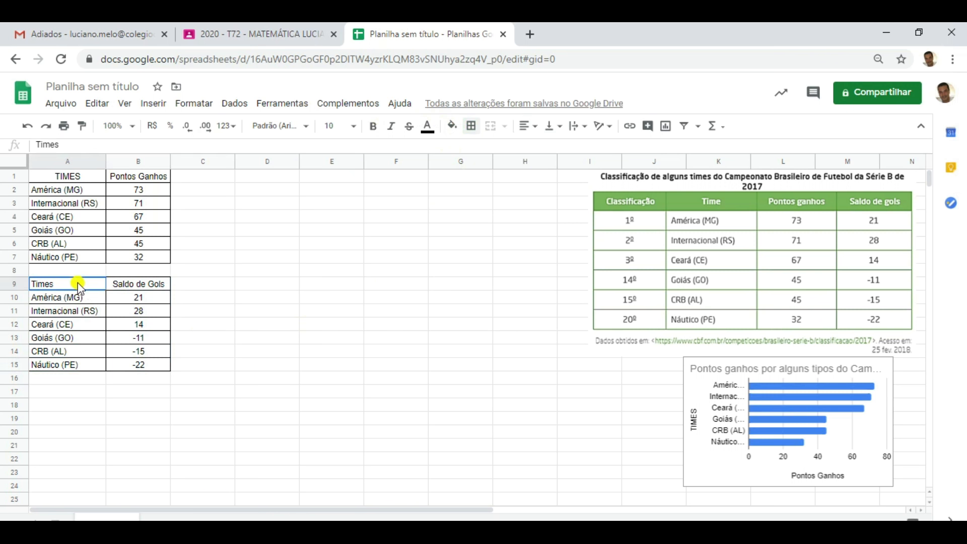
pyautogui.click(533, 126)
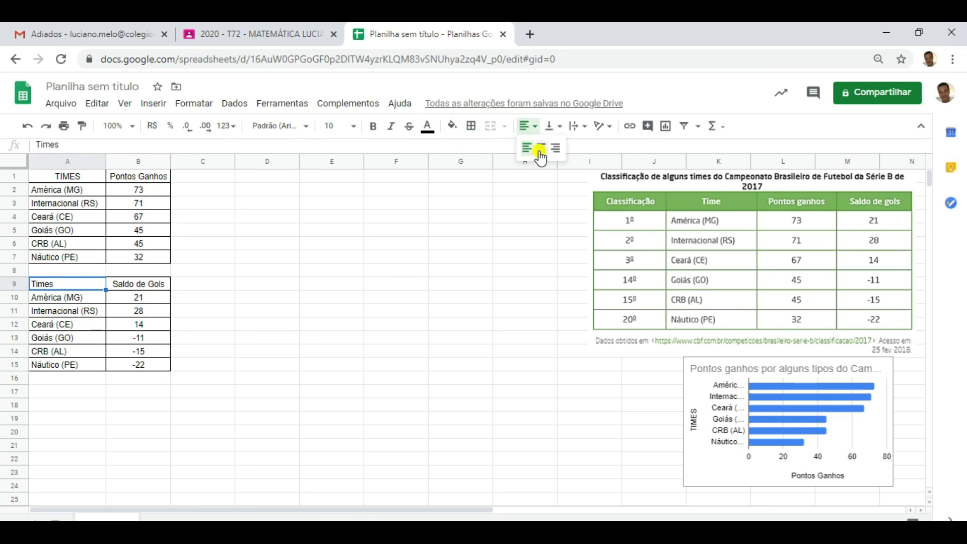
pyautogui.click(540, 149)
pyautogui.click(332, 341)
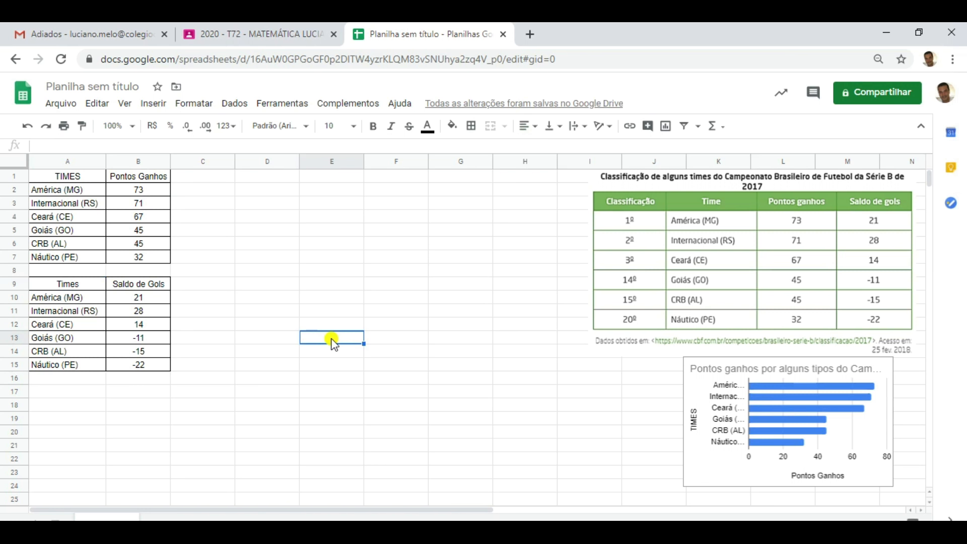
# Step: Insert a chart from the goal difference table in A9:B15
pyautogui.moveTo(66, 283); pyautogui.dragTo(147, 367)
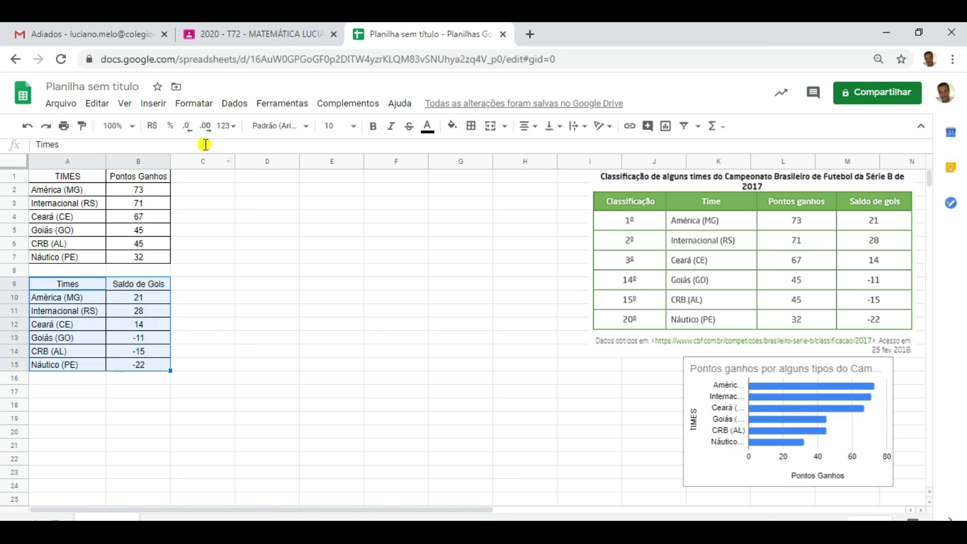
pyautogui.click(161, 104)
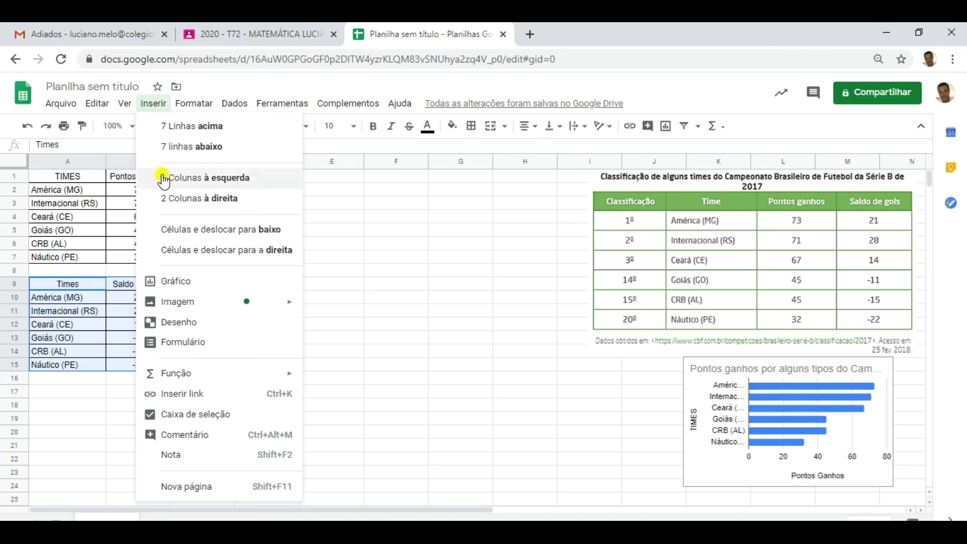
pyautogui.click(171, 281)
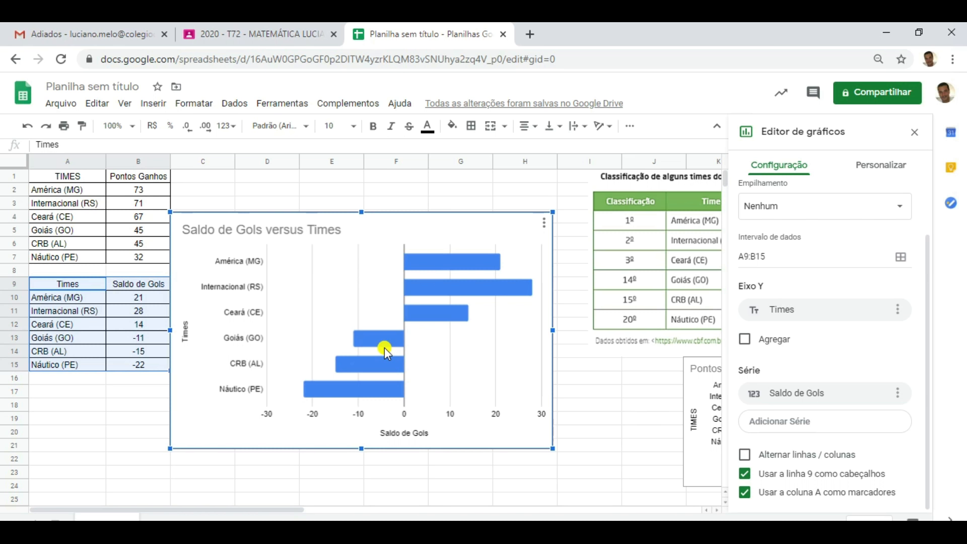
# Step: Change the goal difference chart to the suggested column chart with stacking left at Nenhum, and shift it slightly on the sheet
pyautogui.click(848, 209)
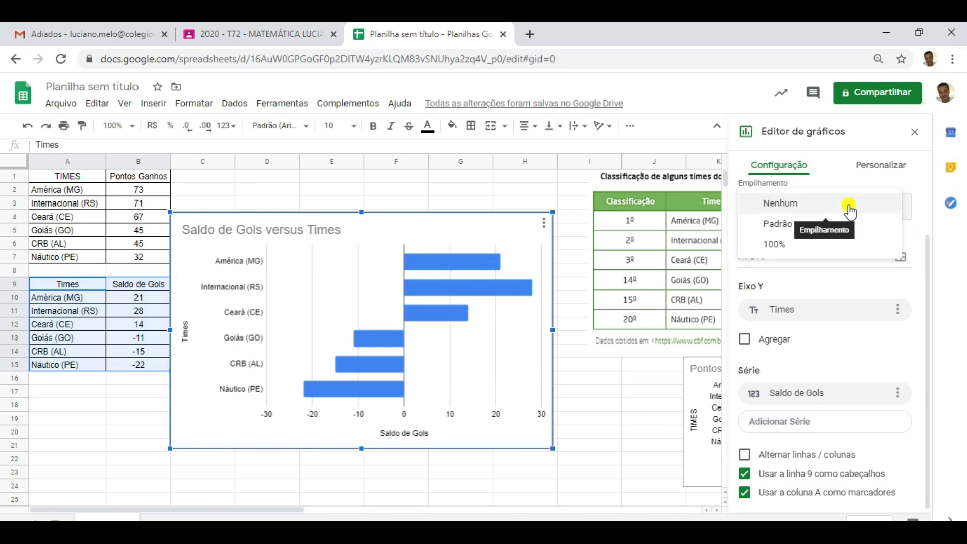
pyautogui.click(789, 204)
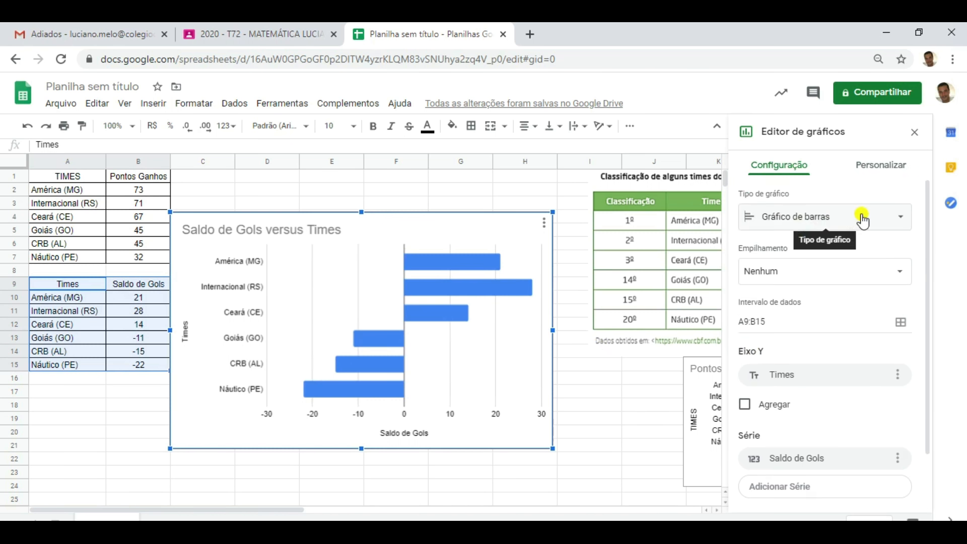
pyautogui.click(862, 220)
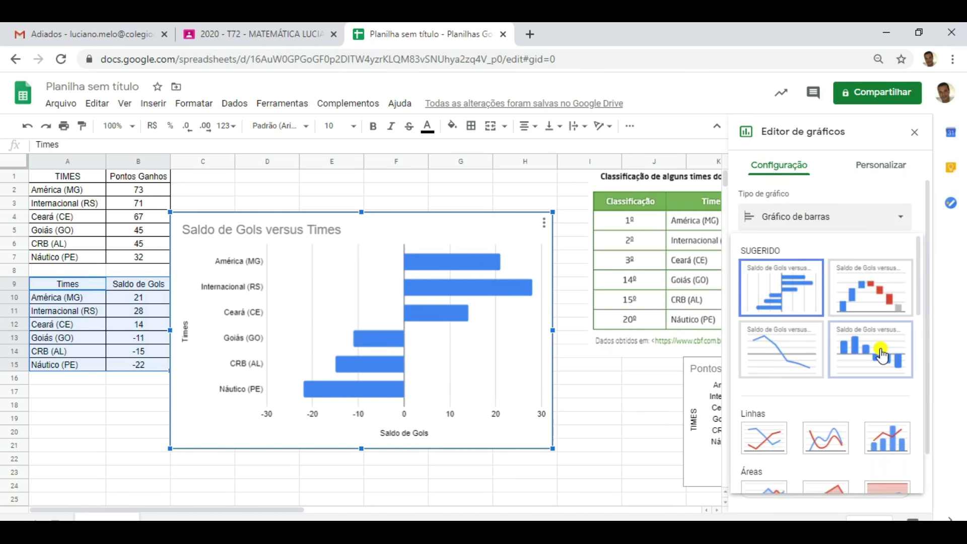
pyautogui.click(881, 355)
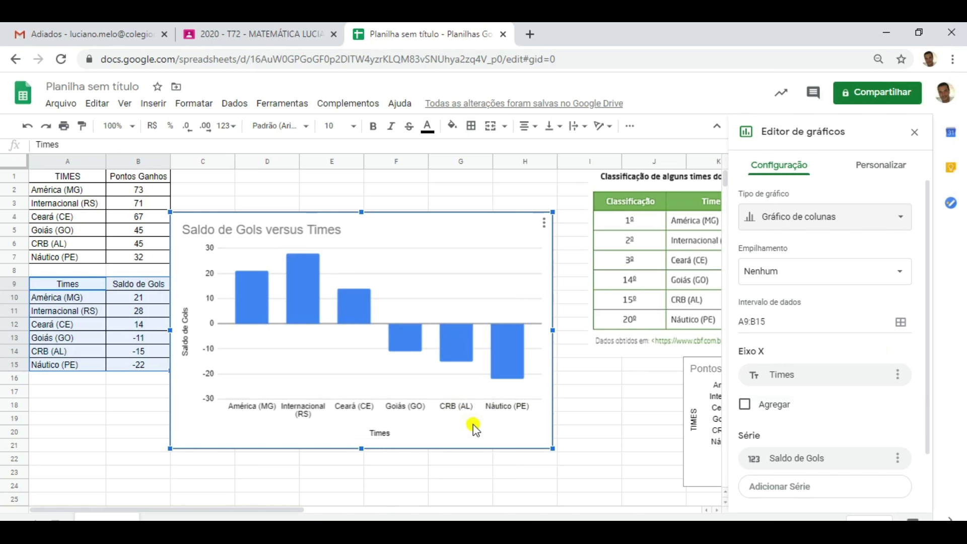
pyautogui.moveTo(476, 432); pyautogui.dragTo(487, 433)
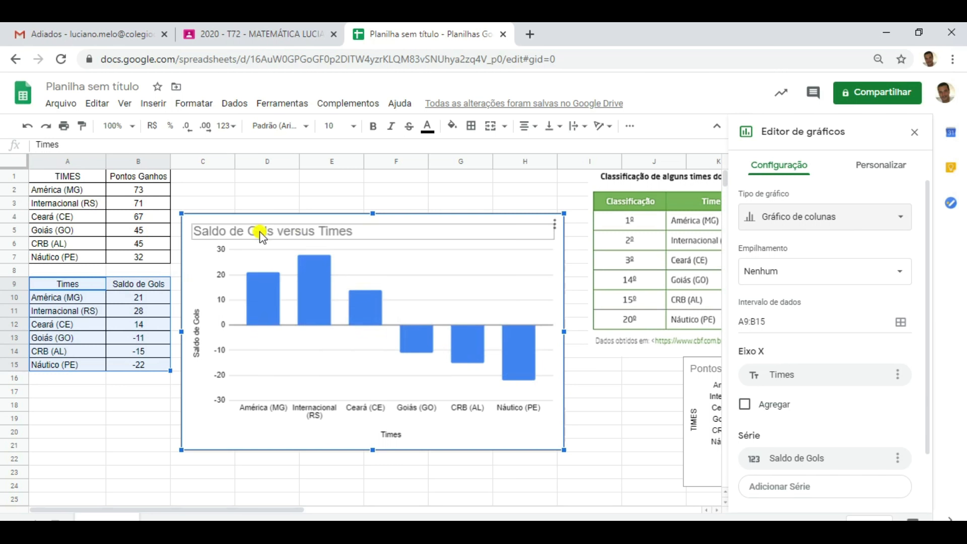
# Step: Change the column chart's title to "Saldo de Gols de alguns Times"
pyautogui.doubleClick(285, 232)
pyautogui.click(286, 231)
pyautogui.press('BackSpace')
pyautogui.press('BackSpace')
pyautogui.press('BackSpace')
pyautogui.press('BackSpace')
pyautogui.press('BackSpace')
pyautogui.press('BackSpace')
pyautogui.press('BackSpace')
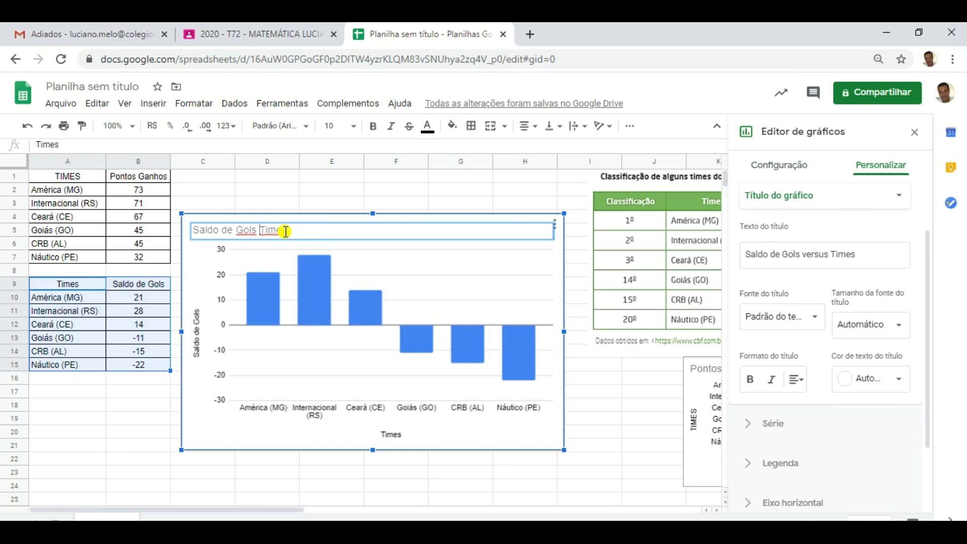
pyautogui.write('de a lguns')
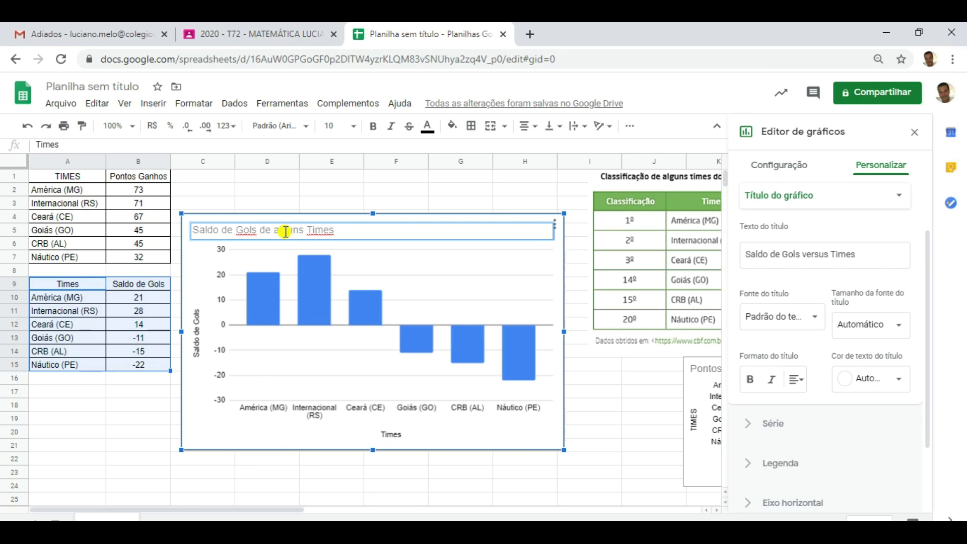
pyautogui.click(607, 471)
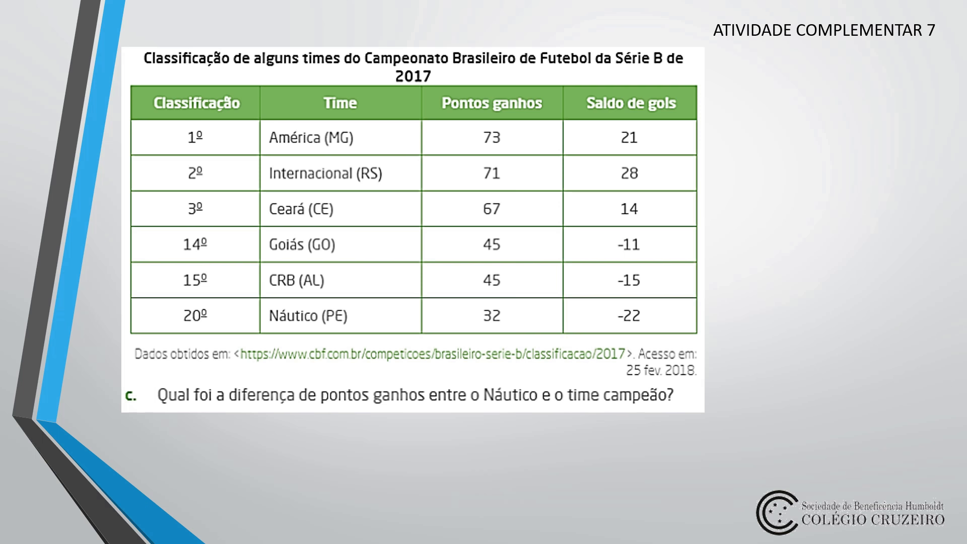
pyautogui.moveTo(481, 307)
pyautogui.mouseDown()
pyautogui.moveTo(486, 335)
pyautogui.moveTo(471, 313)
pyautogui.mouseUp()
pyautogui.moveTo(191, 150); pyautogui.dragTo(207, 155)
pyautogui.moveTo(476, 128)
pyautogui.mouseDown()
pyautogui.moveTo(516, 121)
pyautogui.moveTo(467, 130)
pyautogui.mouseUp()
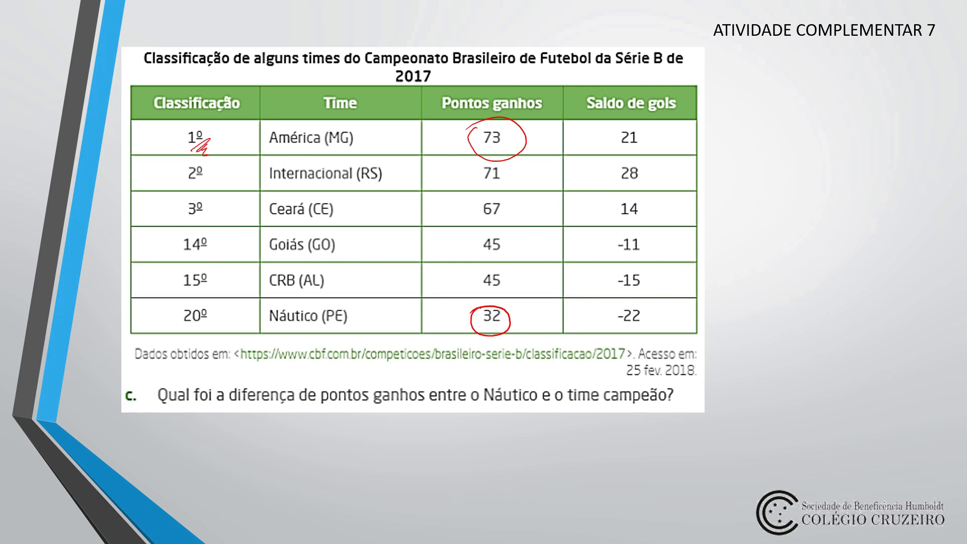
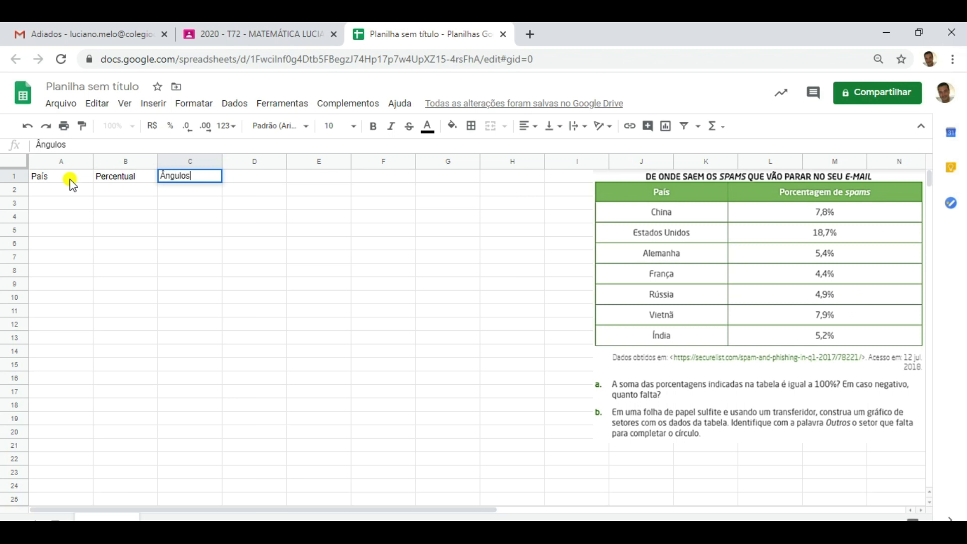
# Step: Complete the C1 header as "Ângulo Corresp" and list China, EUA, Alemanha, França, Russia, Vietnã and Índia in A2:A8
pyautogui.write('rresp')
pyautogui.press('Return')
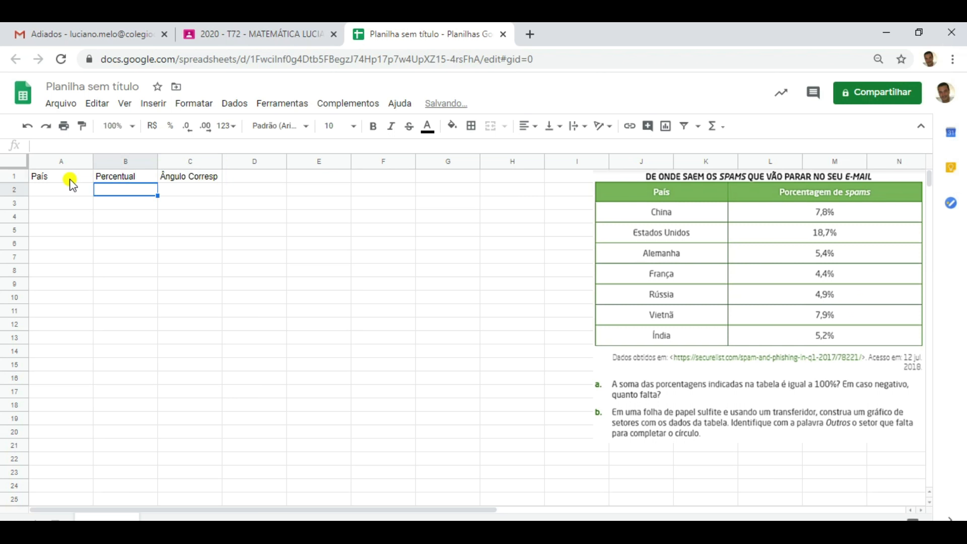
pyautogui.write('China')
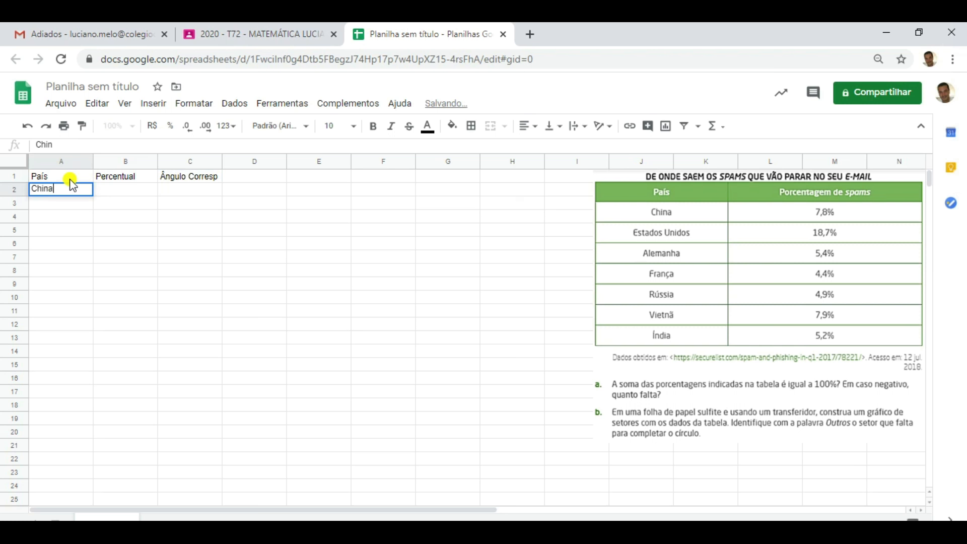
pyautogui.press('Return')
pyautogui.write('EUA')
pyautogui.press('Return')
pyautogui.write('Alemanha')
pyautogui.press('Return')
pyautogui.write('França')
pyautogui.press('Return')
pyautogui.write('Russia')
pyautogui.press('Return')
pyautogui.write('Vietnã')
pyautogui.press('Return')
pyautogui.write('Índia')
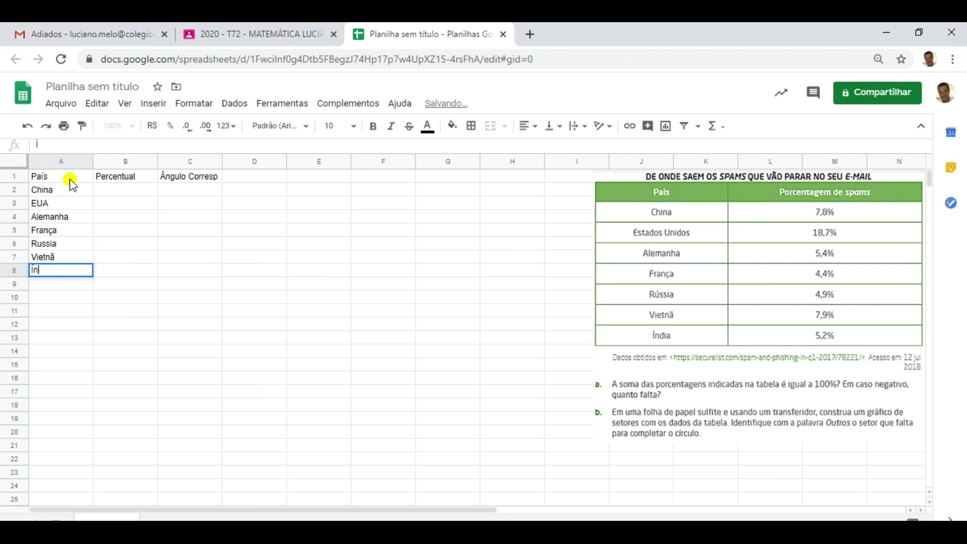
# Step: Enter the spam percentages 7,8, 18,7, 5,4, 4,4, 4,9, 7,9 and 5,2 in B2:B8
pyautogui.click(117, 188)
pyautogui.write('7,8')
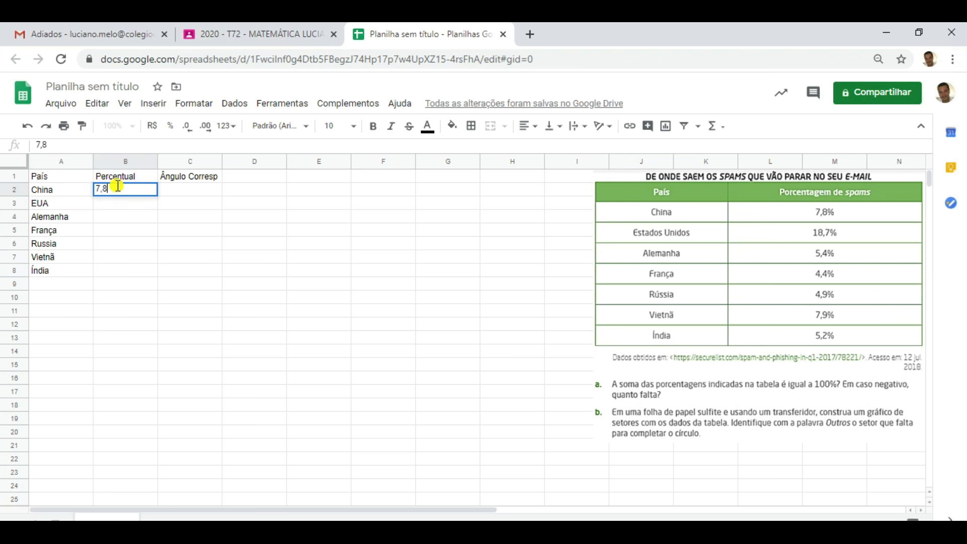
pyautogui.press('Return')
pyautogui.write('18,7')
pyautogui.press('Return')
pyautogui.write('5,4')
pyautogui.press('Return')
pyautogui.write('4,4')
pyautogui.press('Return')
pyautogui.write('4,9')
pyautogui.press('Return')
pyautogui.write('7,9')
pyautogui.press('Return')
pyautogui.write('5,2')
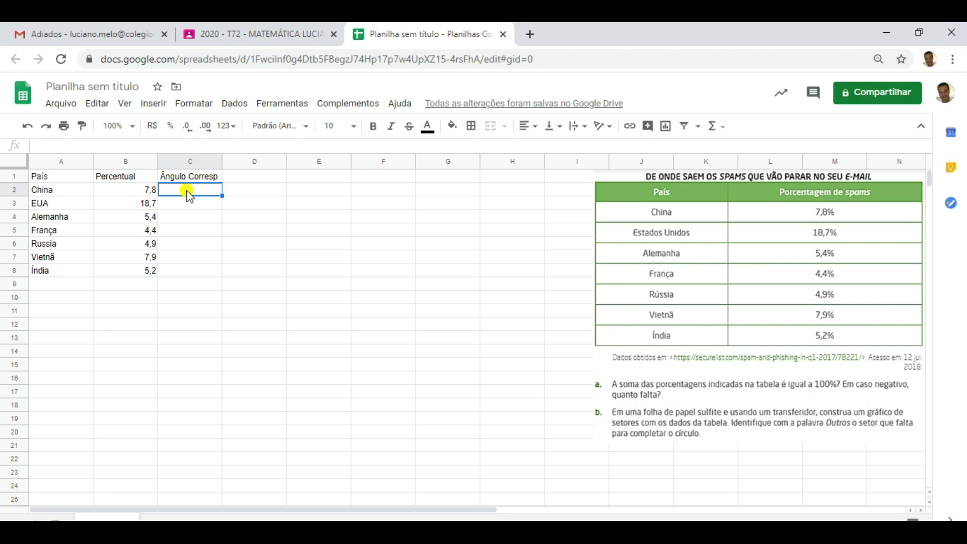
# Step: Extend the header in B1 to "Percentual (%)"
pyautogui.click(146, 178)
pyautogui.doubleClick(146, 178)
pyautogui.write('(%')
pyautogui.click(213, 369)
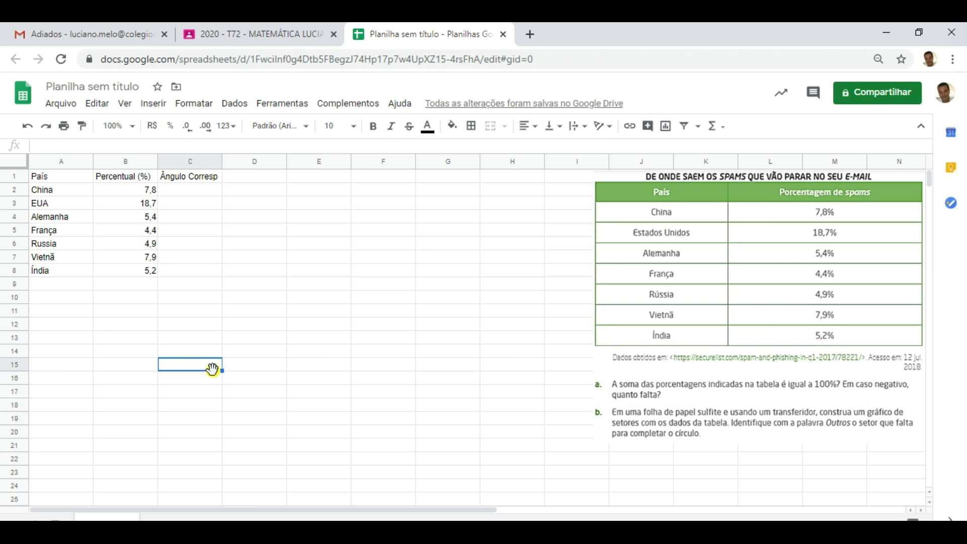
# Step: Enter 7,8/100*360 in C2 for China's corresponding angle
pyautogui.click(193, 195)
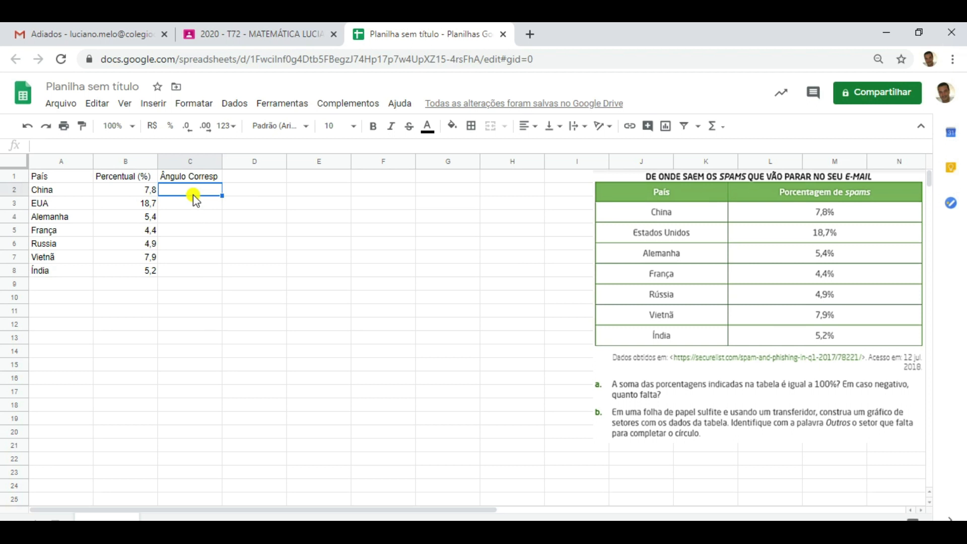
pyautogui.write('7,8/100')
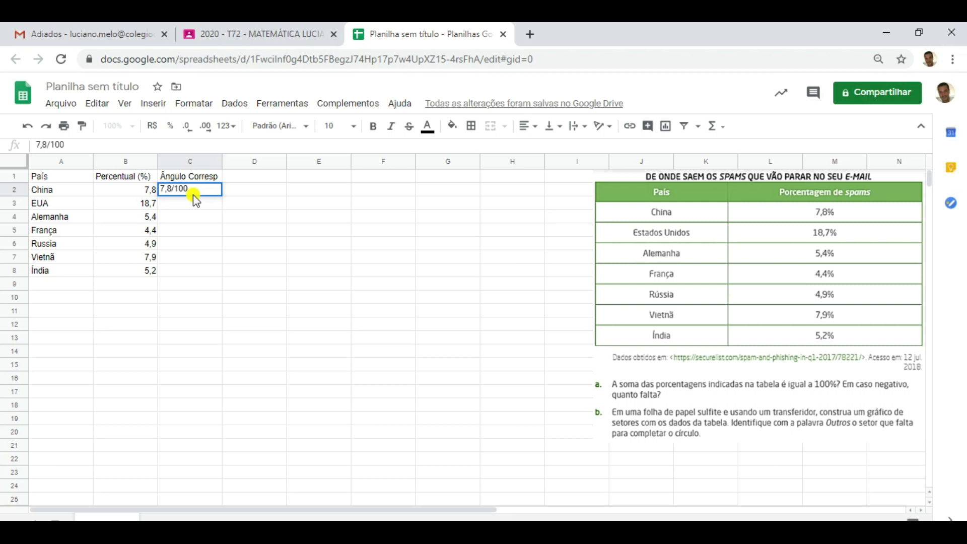
pyautogui.write('*360')
pyautogui.press('Return')
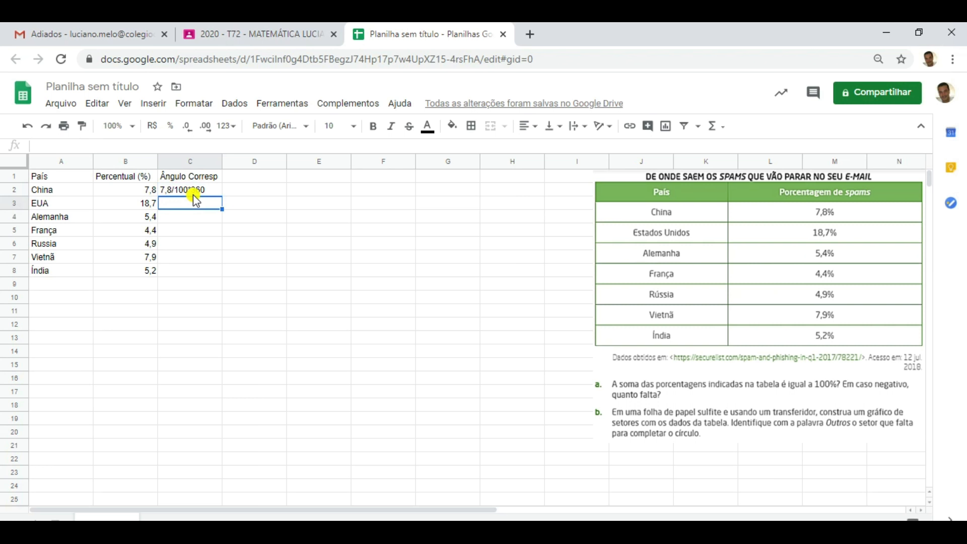
# Step: Turn China's entry in C2 into the formula =7,8/100*360 by adding the leading equals sign
pyautogui.click(161, 188)
pyautogui.doubleClick(161, 189)
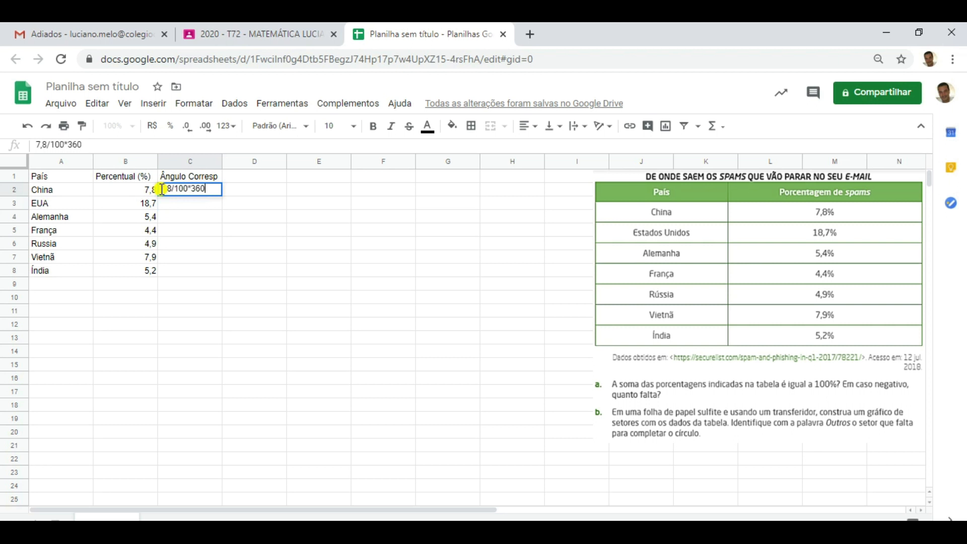
pyautogui.write('=')
pyautogui.press('BackSpace')
pyautogui.press('Left')
pyautogui.press('Left')
pyautogui.write('=')
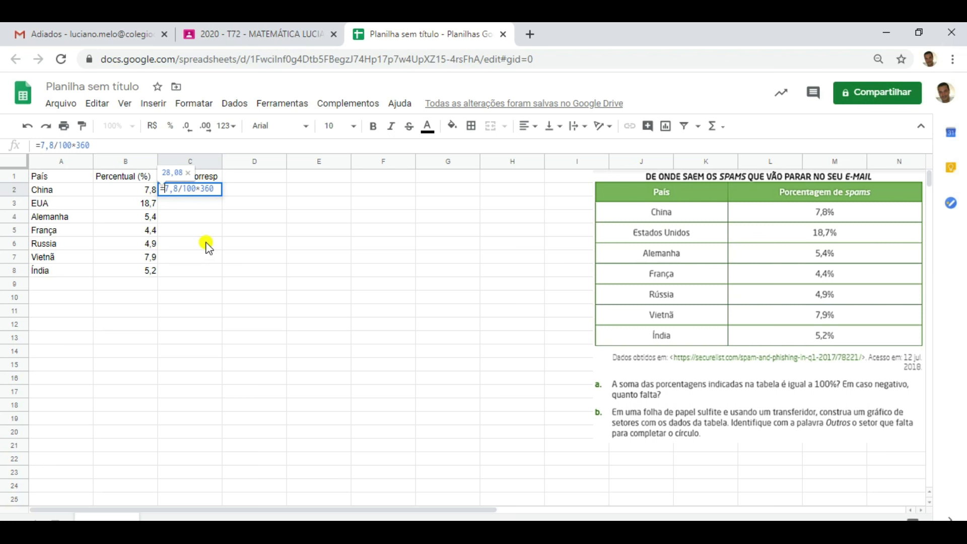
pyautogui.press('Return')
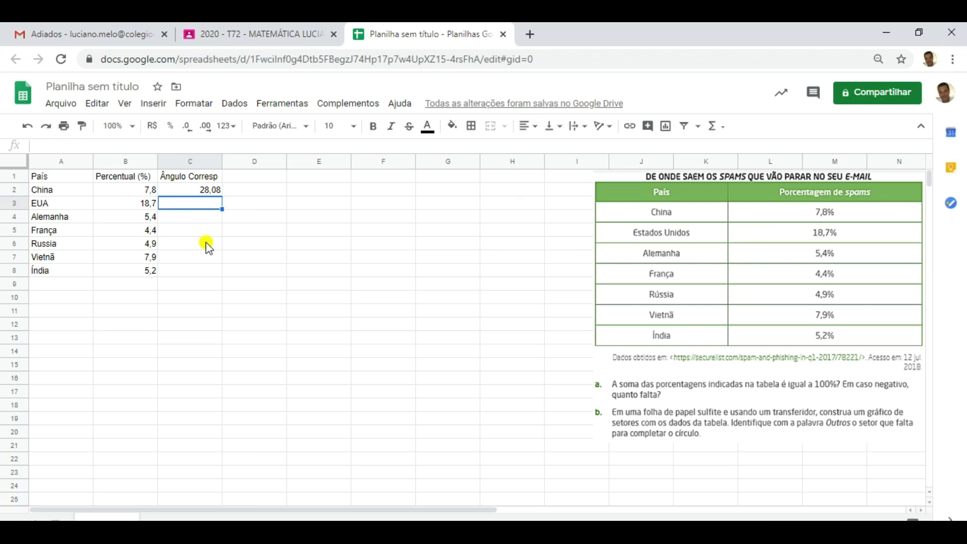
# Step: Enter the formulas =18,7/100*360, =5,4/100*360 and =4,4/100*360 in C3:C5 for EUA, Alemanha and França
pyautogui.write('18,7/100*360')
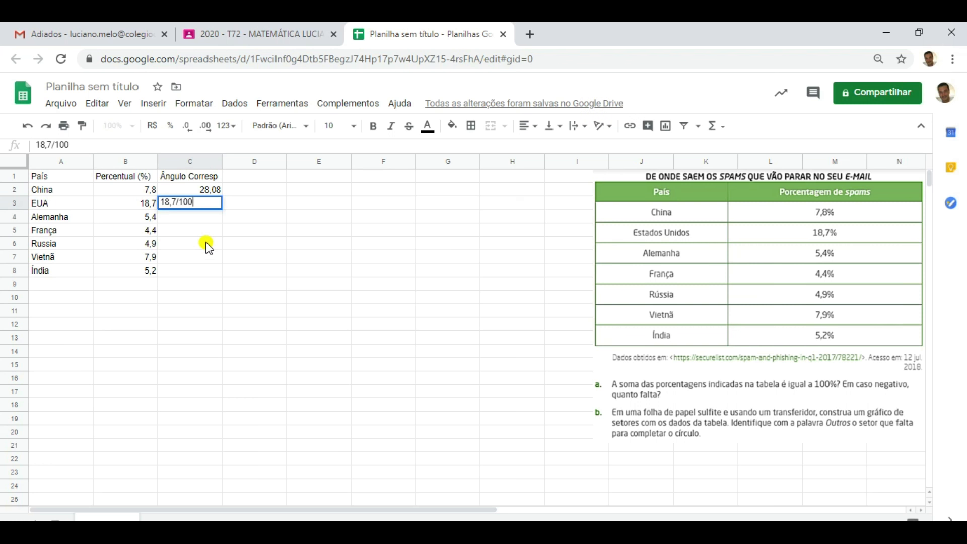
pyautogui.press('Return')
pyautogui.write('=')
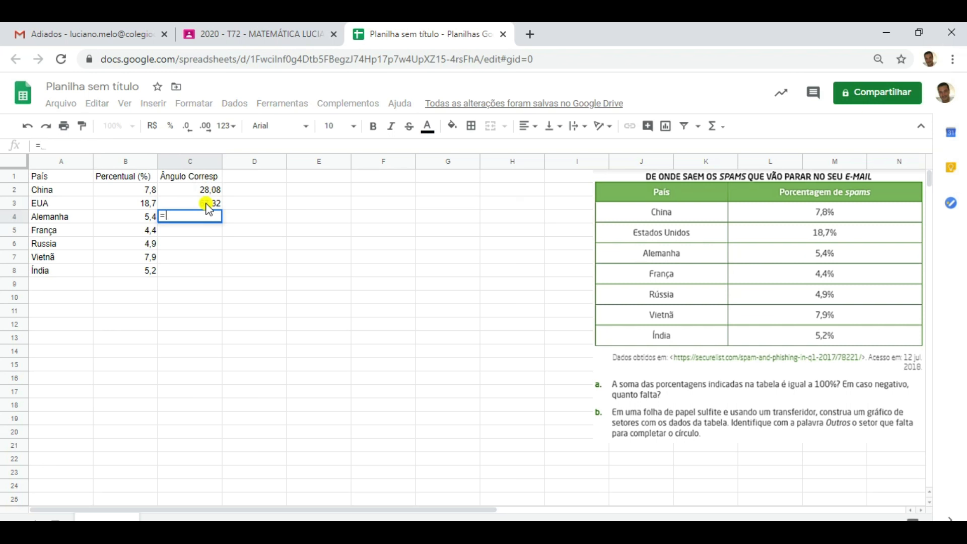
pyautogui.write('5,4/100*360')
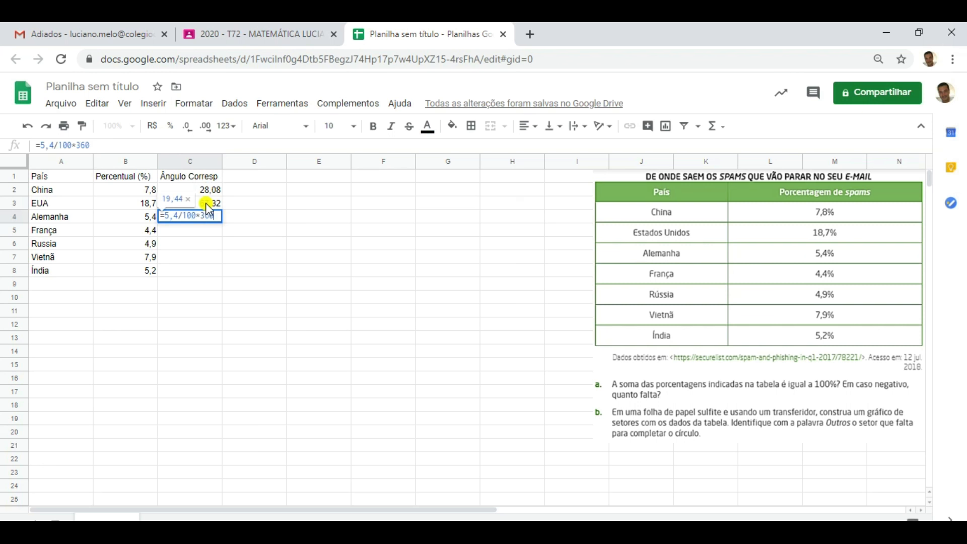
pyautogui.press('Return')
pyautogui.write('=4,4')
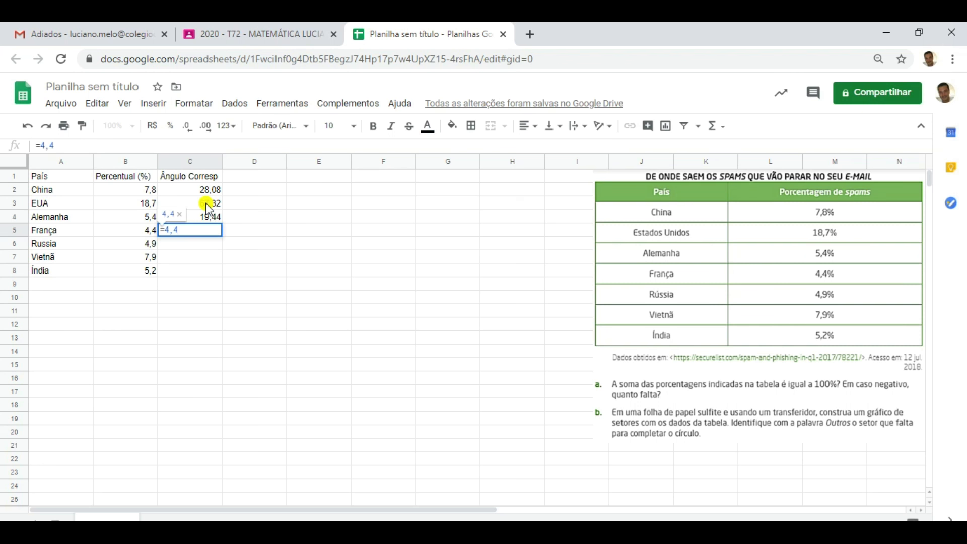
pyautogui.write('/100*360')
pyautogui.press('Return')
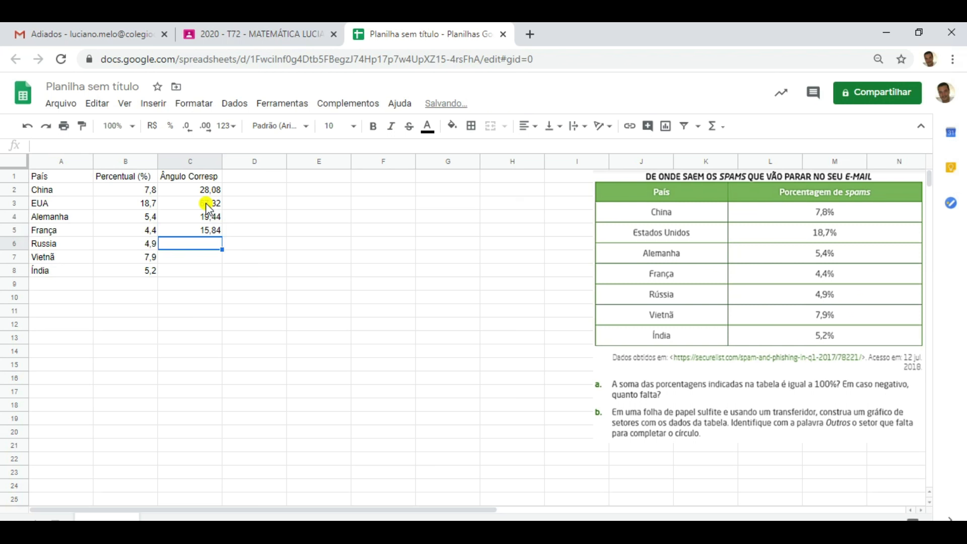
# Step: Enter the formulas =4,9/100*360, =7,9/100*360 and =5,2/100*360 in C6:C8 for Russia, Vietnã and Índia
pyautogui.write('=4,9/100*360')
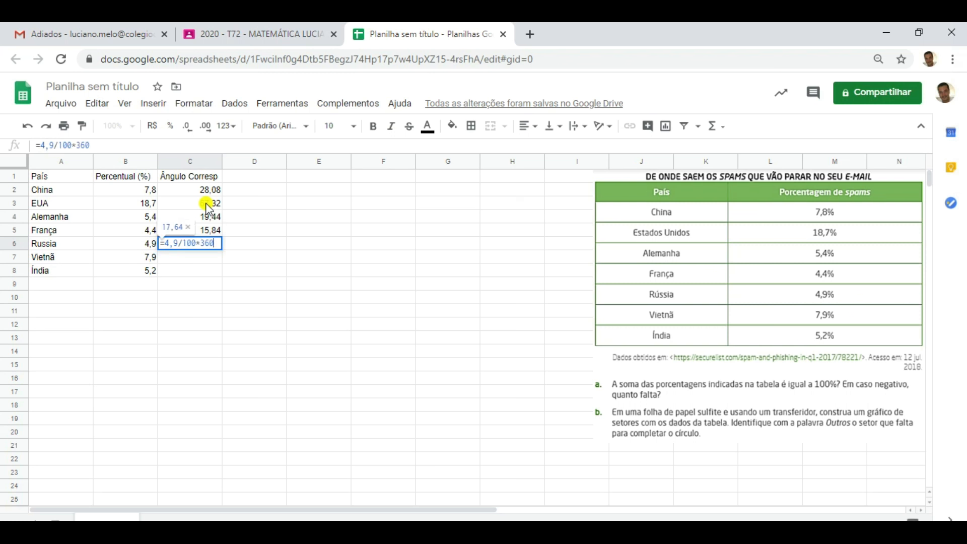
pyautogui.press('Return')
pyautogui.write('=7,9/100*360')
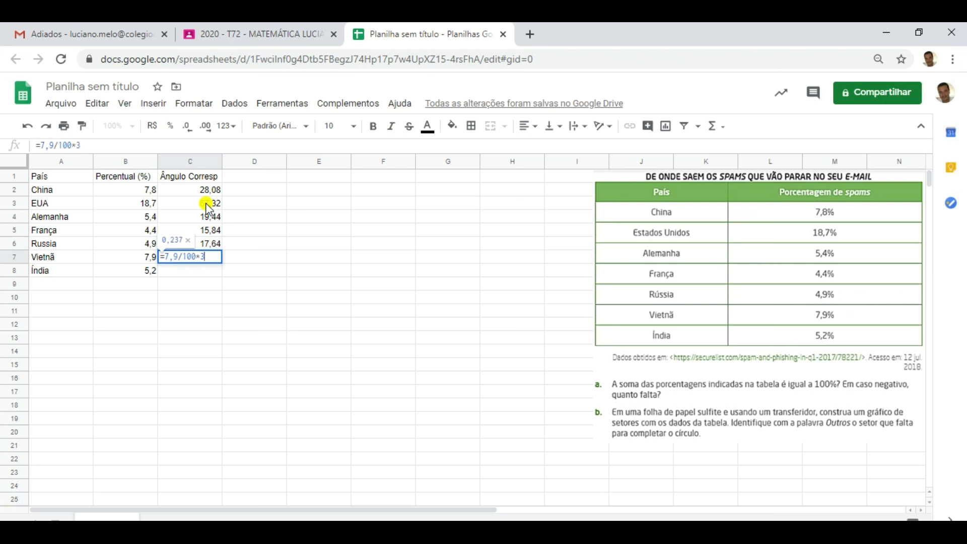
pyautogui.press('Return')
pyautogui.write('=5,2/100*360')
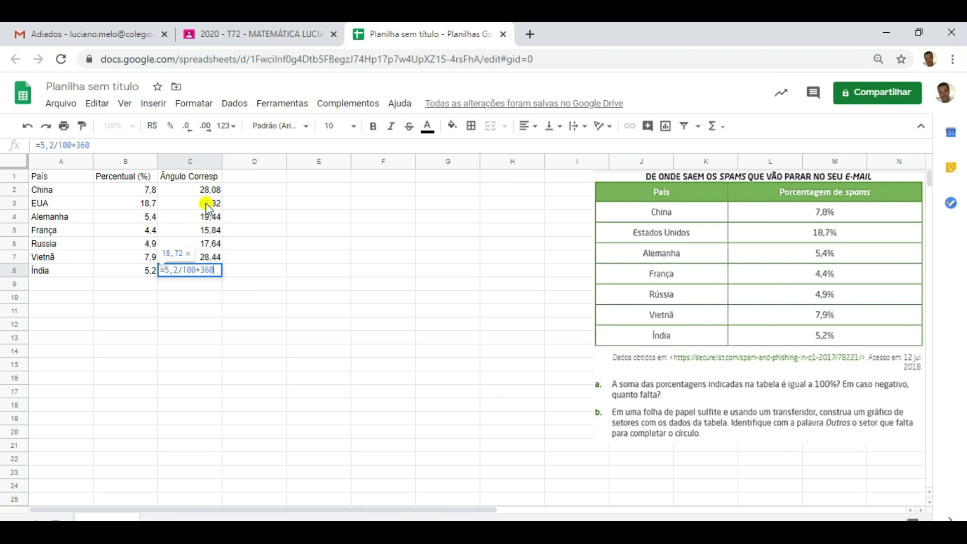
pyautogui.press('Return')
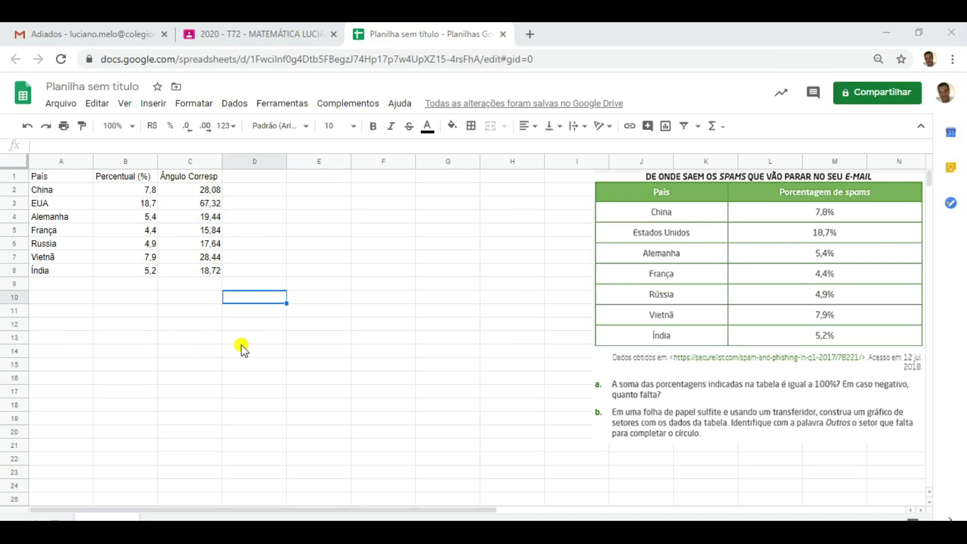
# Step: Enter the rounded angles 28º, 67º, 19º and 16º in D2:D5 for China, EUA, Alemanha and França
pyautogui.click(251, 191)
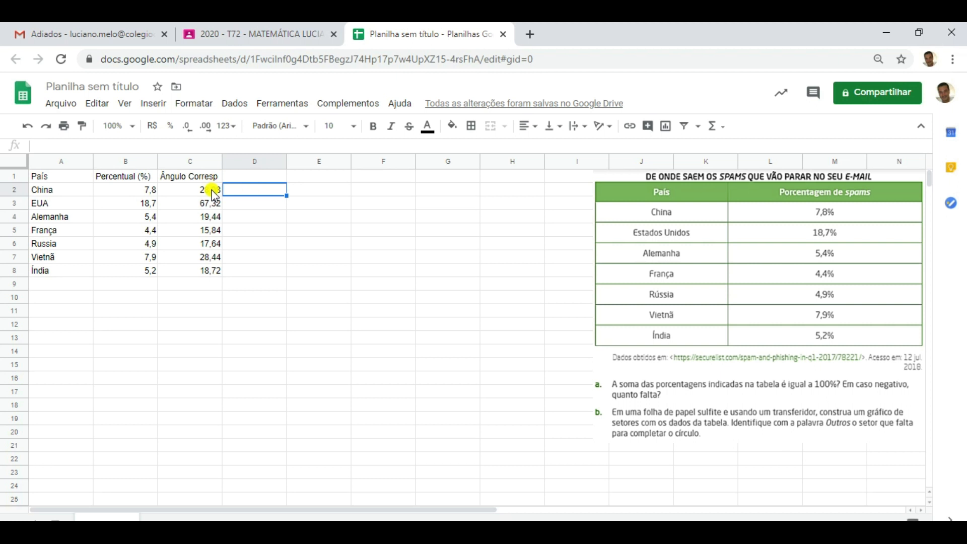
pyautogui.write('28°')
pyautogui.press('Return')
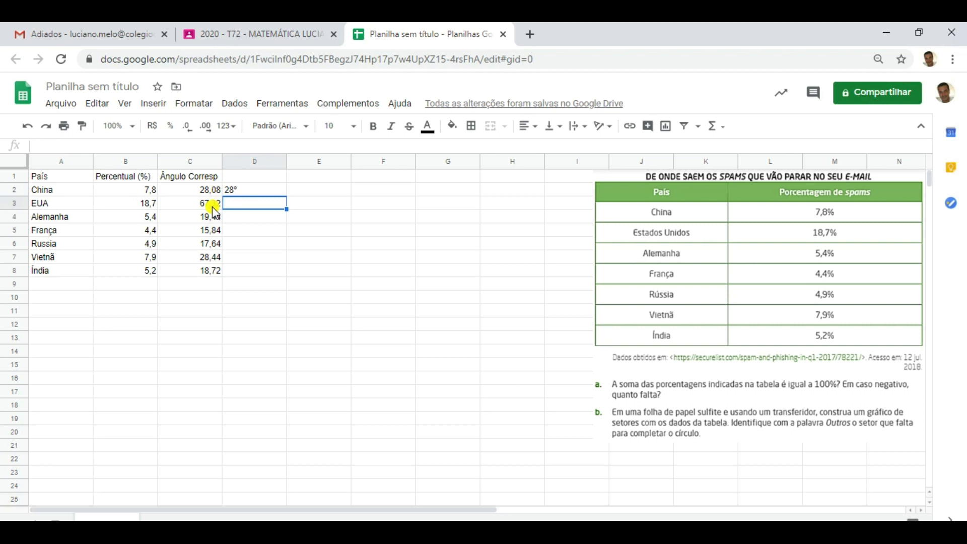
pyautogui.write('67°')
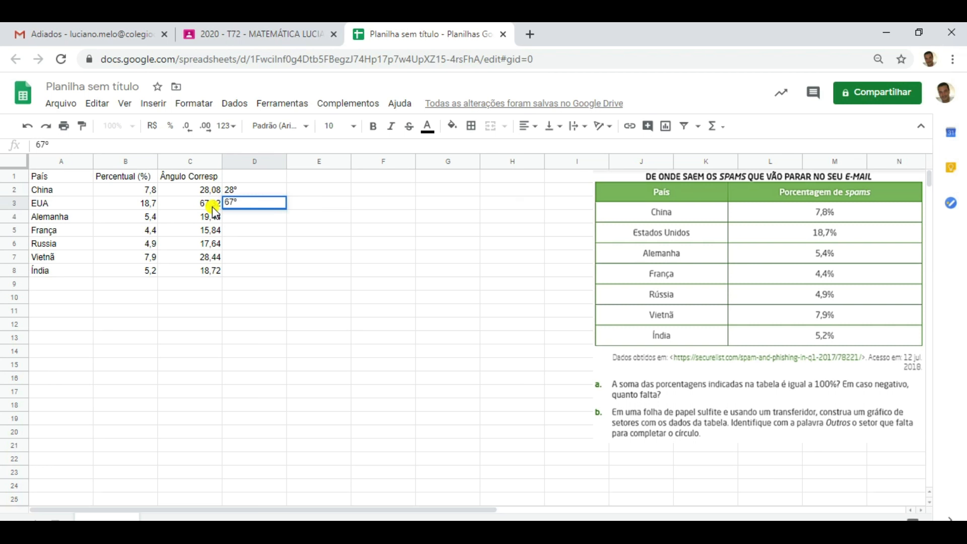
pyautogui.press('Return')
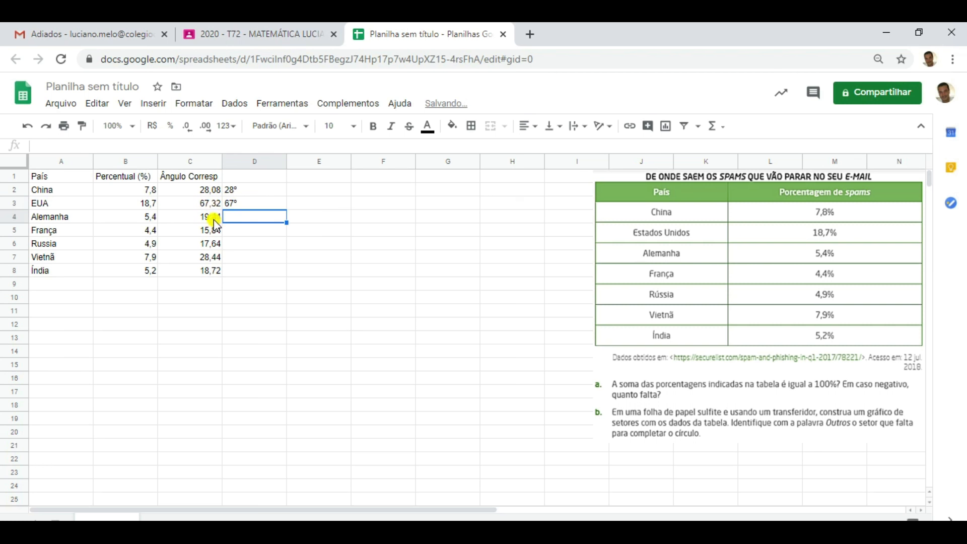
pyautogui.write('19°')
pyautogui.press('Return')
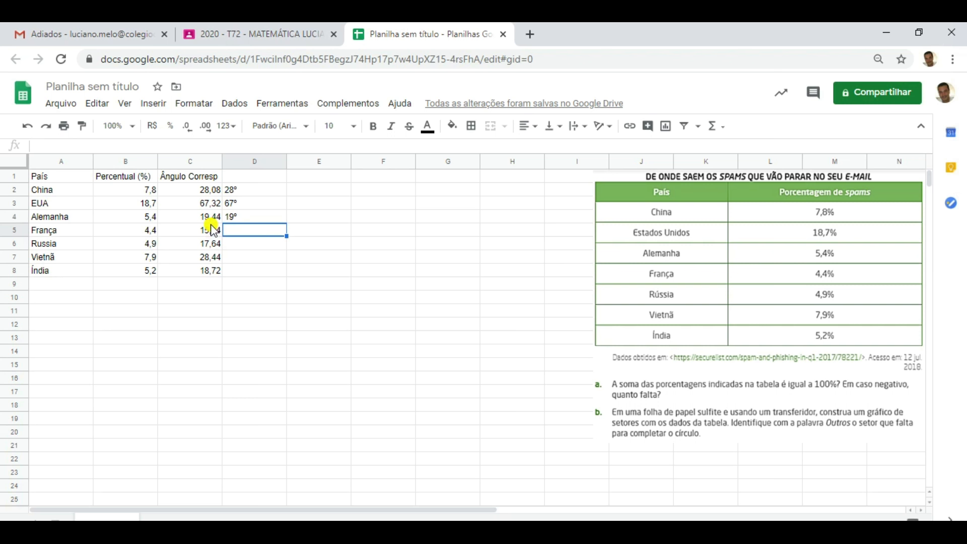
pyautogui.write('16°')
pyautogui.press('Return')
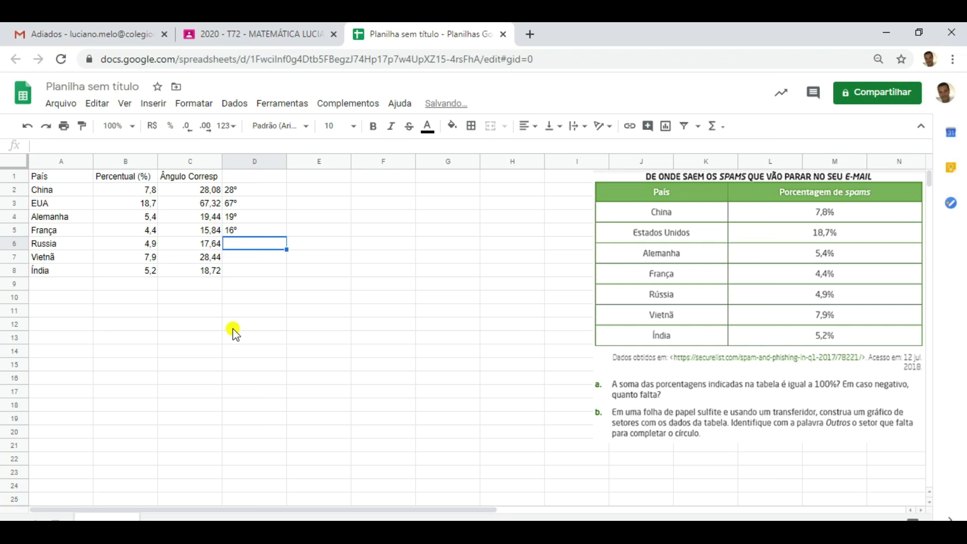
# Step: Enter the rounded angles 18º, 28º and 19º in D6:D8 for Russia, Vietnã and Índia
pyautogui.write('18°')
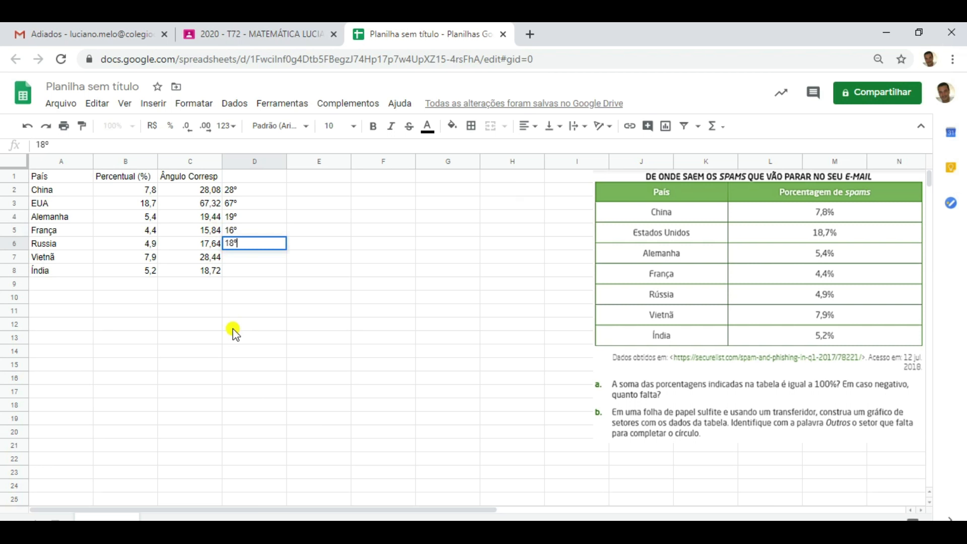
pyautogui.press('Return')
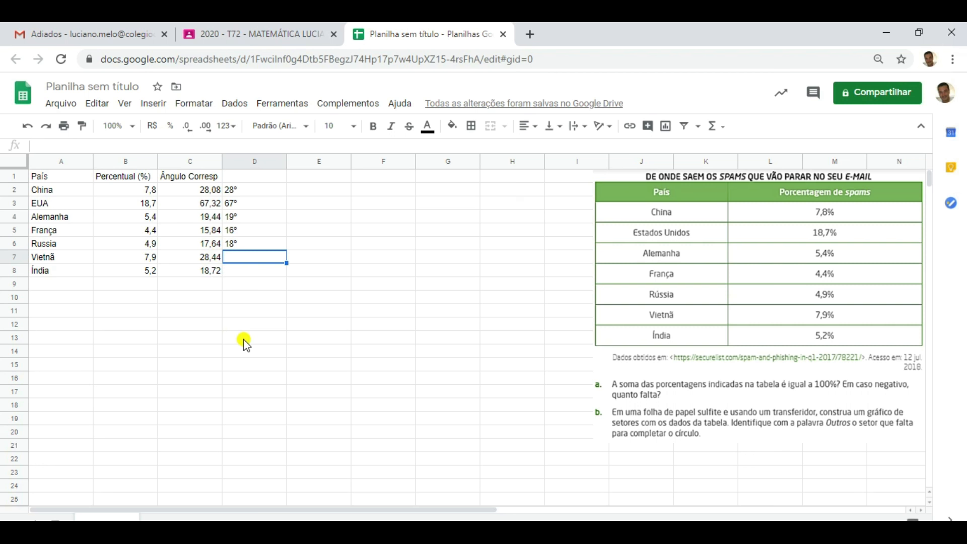
pyautogui.write('28°')
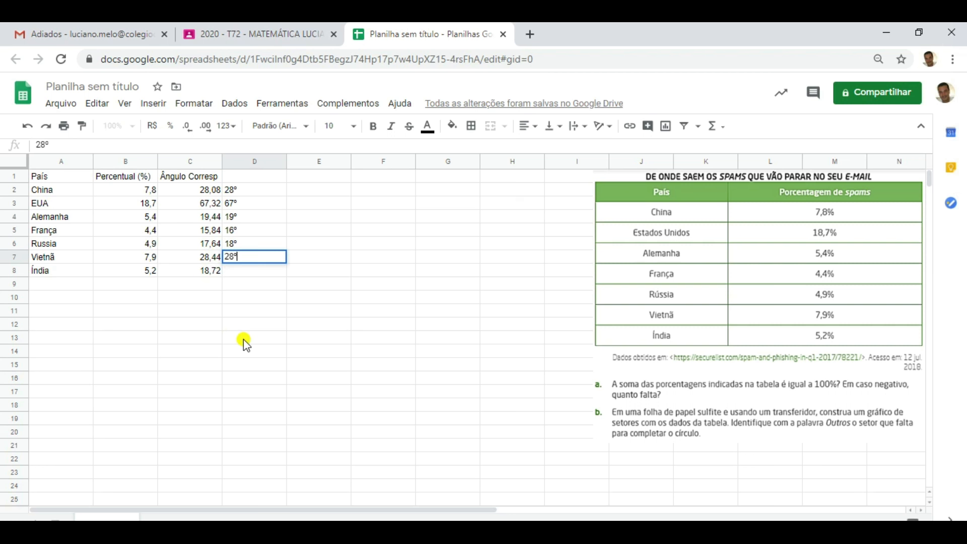
pyautogui.press('Return')
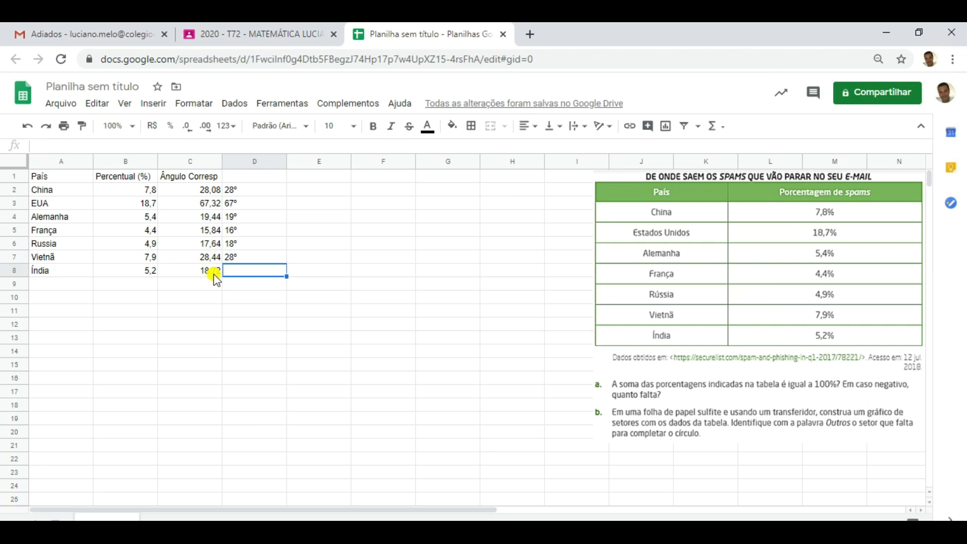
pyautogui.write('19°')
pyautogui.click(246, 307)
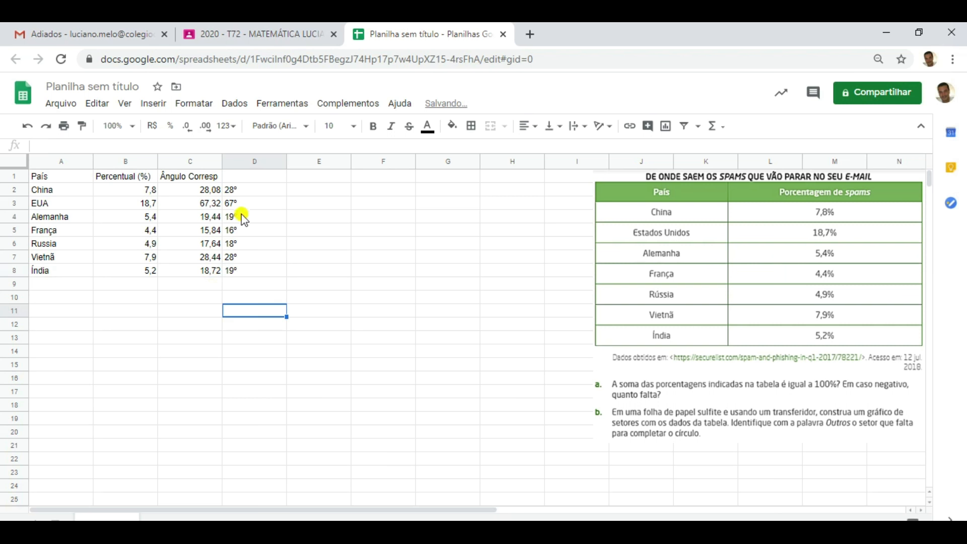
# Step: Center the rounded angles in D2:D8 horizontally within their cells
pyautogui.moveTo(241, 190); pyautogui.dragTo(243, 270)
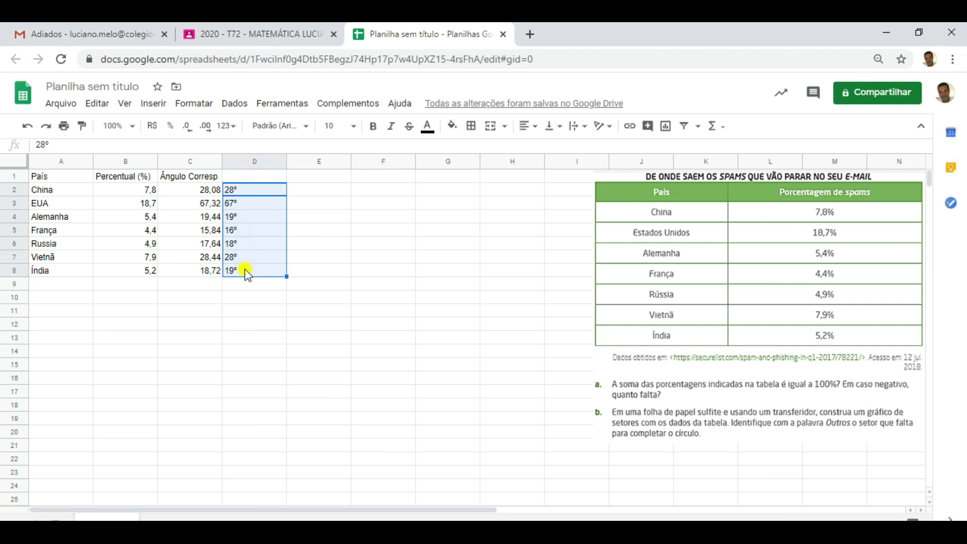
pyautogui.click(472, 131)
pyautogui.click(474, 131)
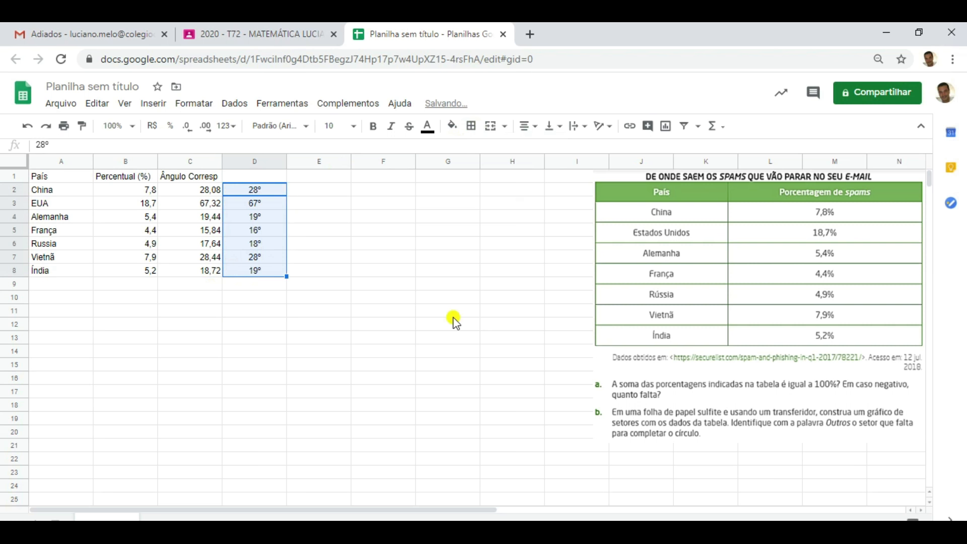
pyautogui.click(453, 315)
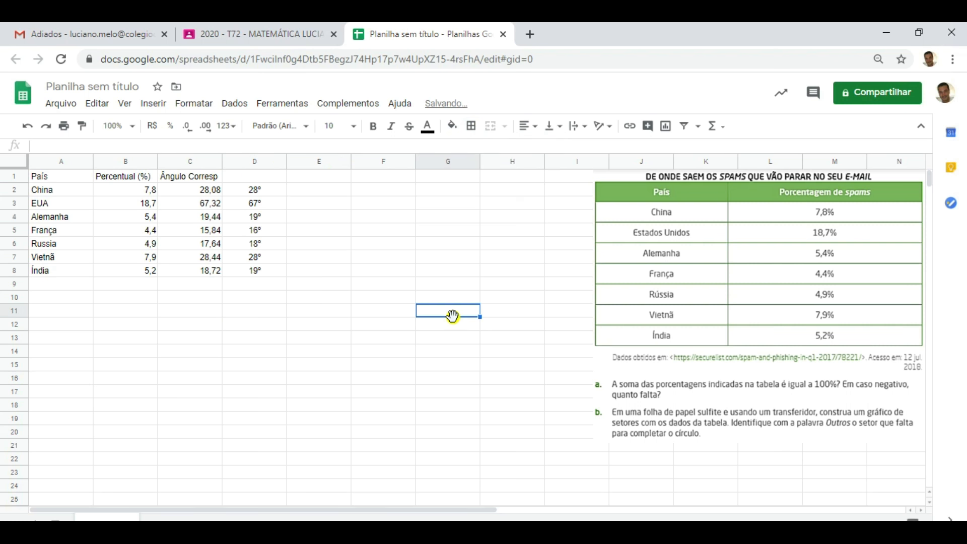